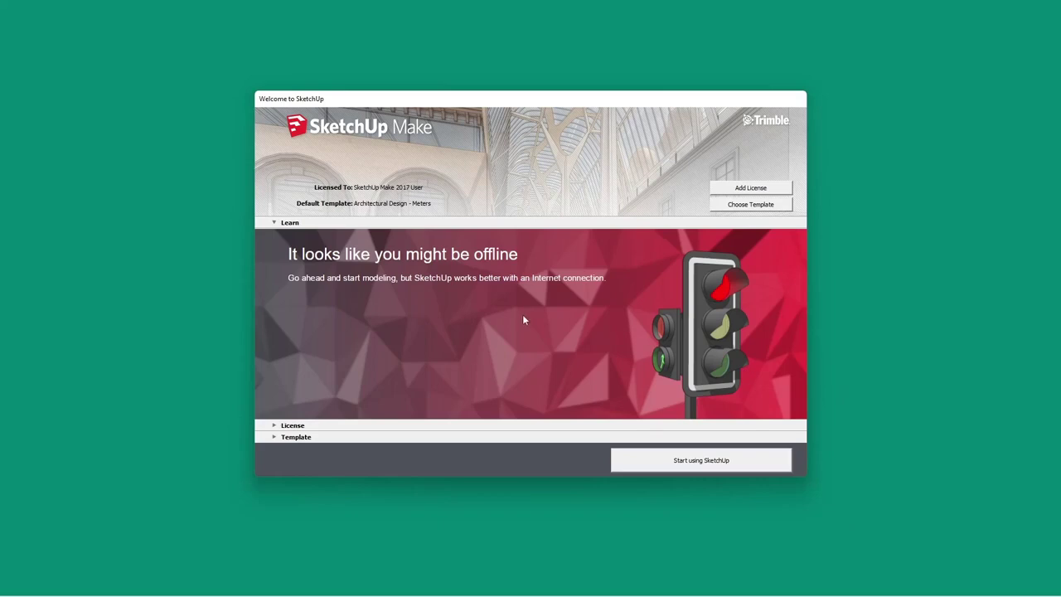
Step: Start a new model with the Architectural Design - Meters template
click(761, 208)
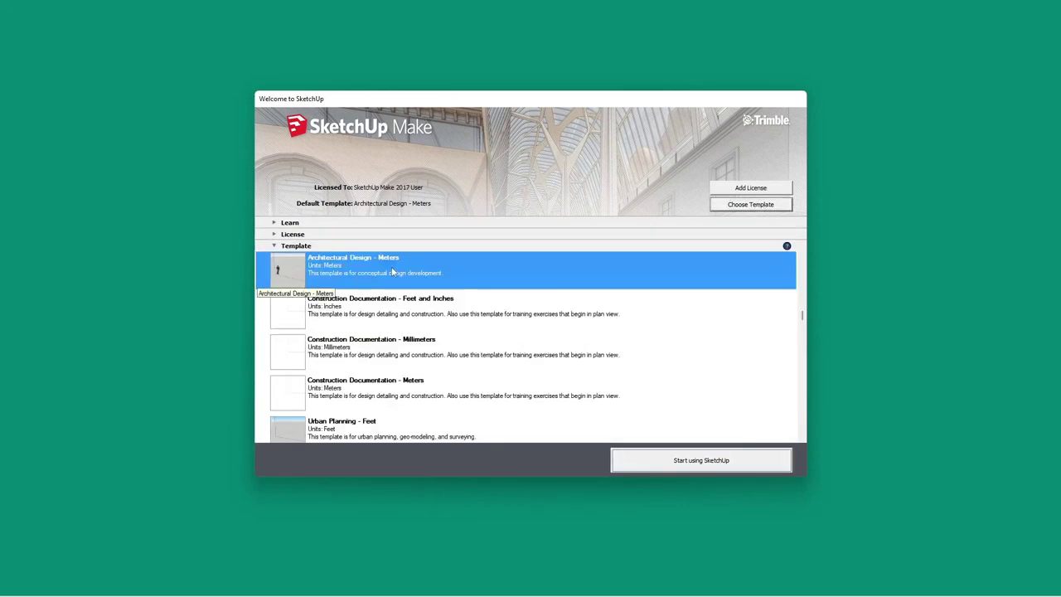
click(730, 462)
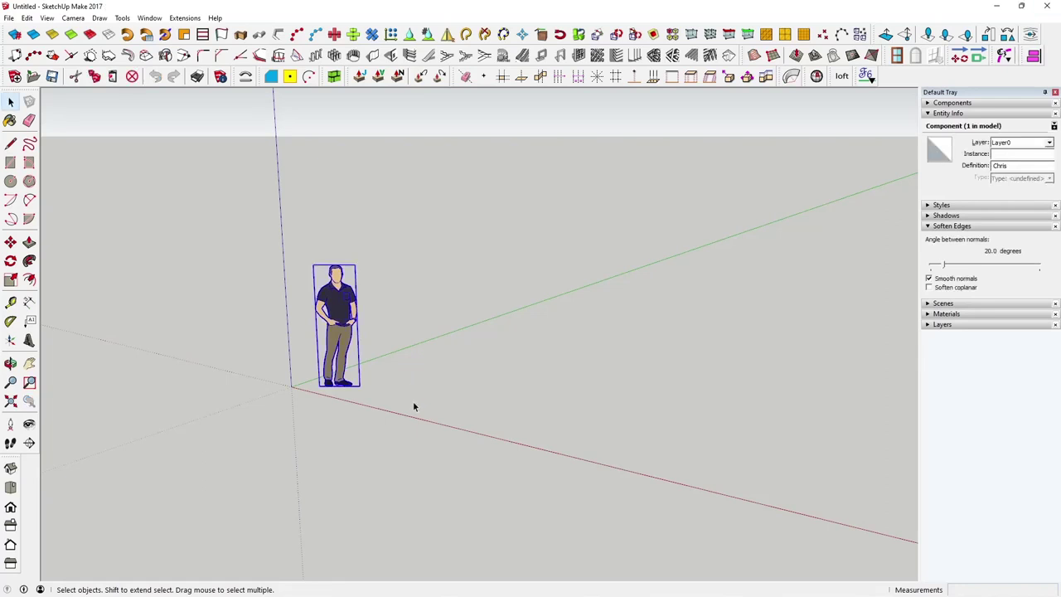
Step: Move the scale figure about 1.82 m parallel to the red axis, past the origin onto its negative side
middle_drag(403, 407, 583, 397)
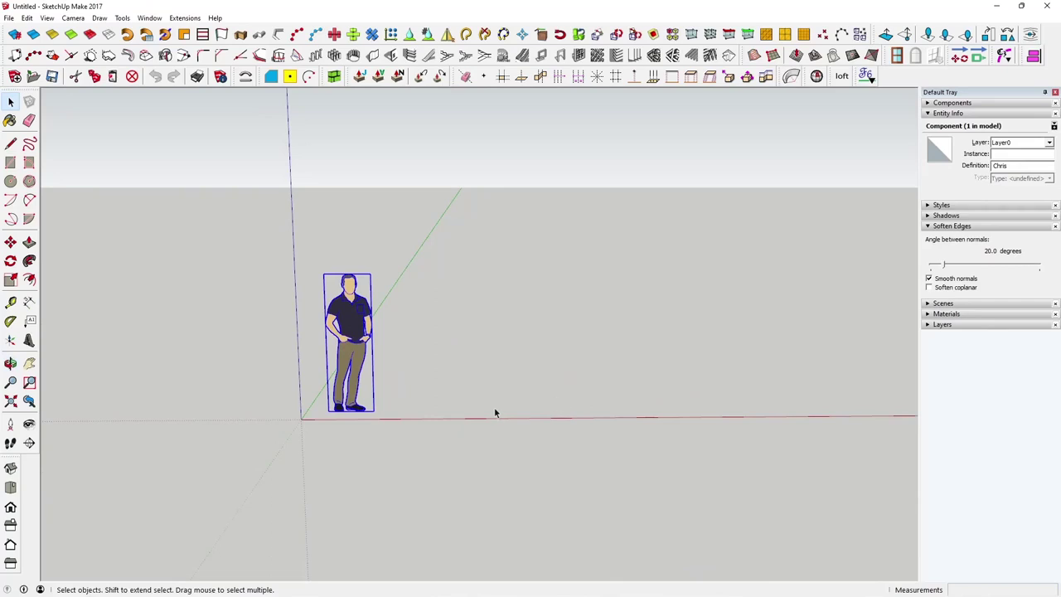
click(10, 242)
click(361, 408)
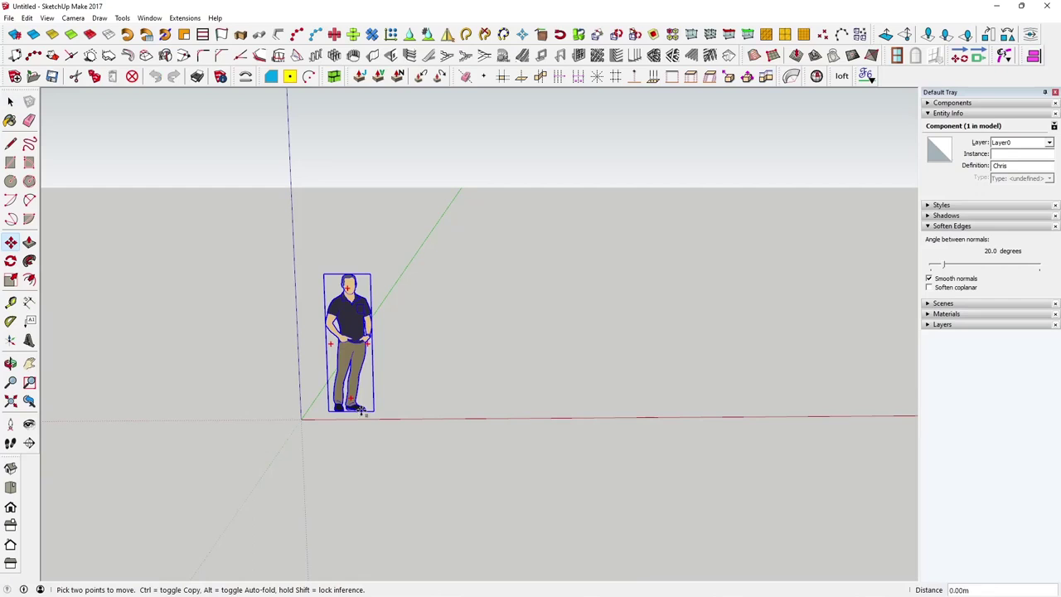
click(209, 414)
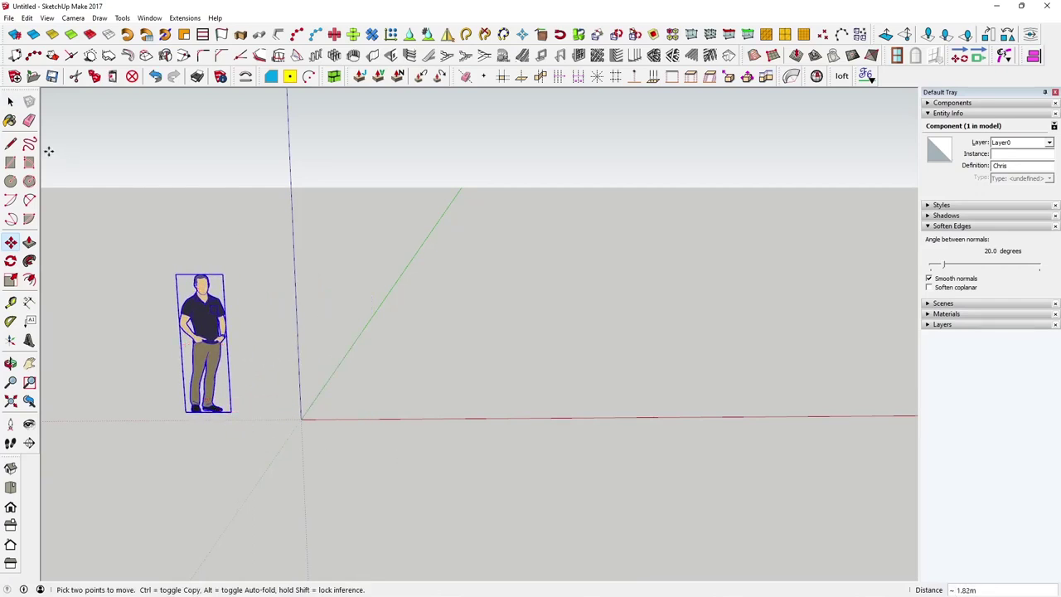
click(10, 100)
Step: Draw a 6 m by 3 m rectangle on the ground plane, starting at the origin along the red and green axes
middle_drag(421, 330, 409, 407)
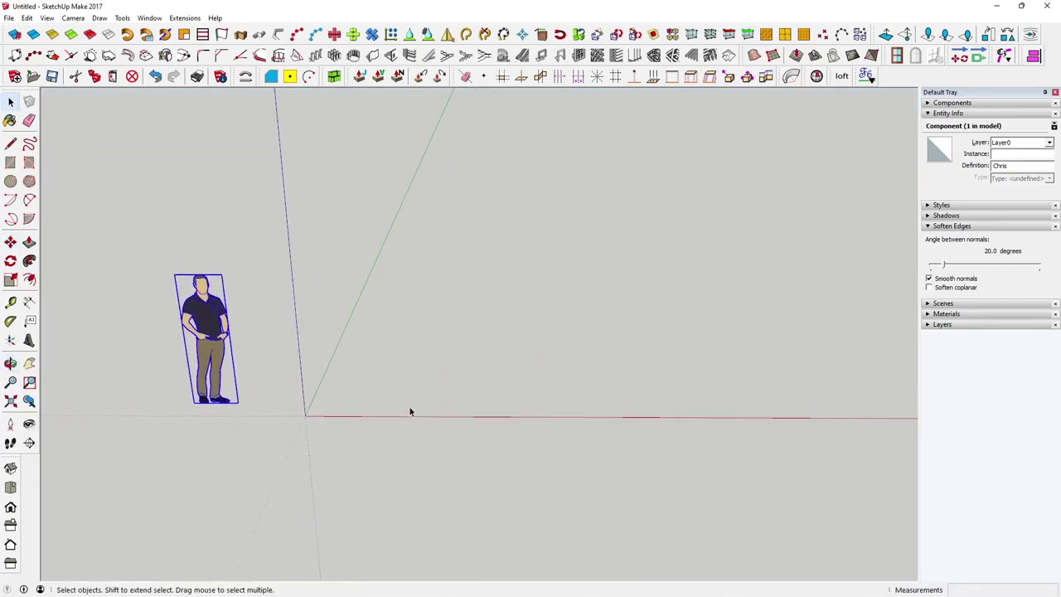
click(10, 162)
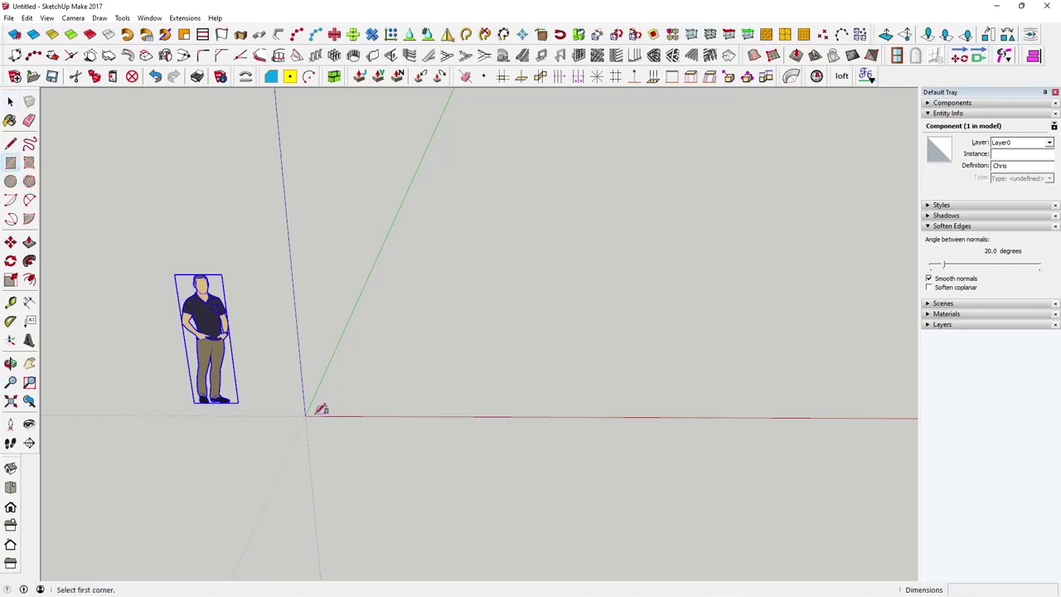
click(305, 414)
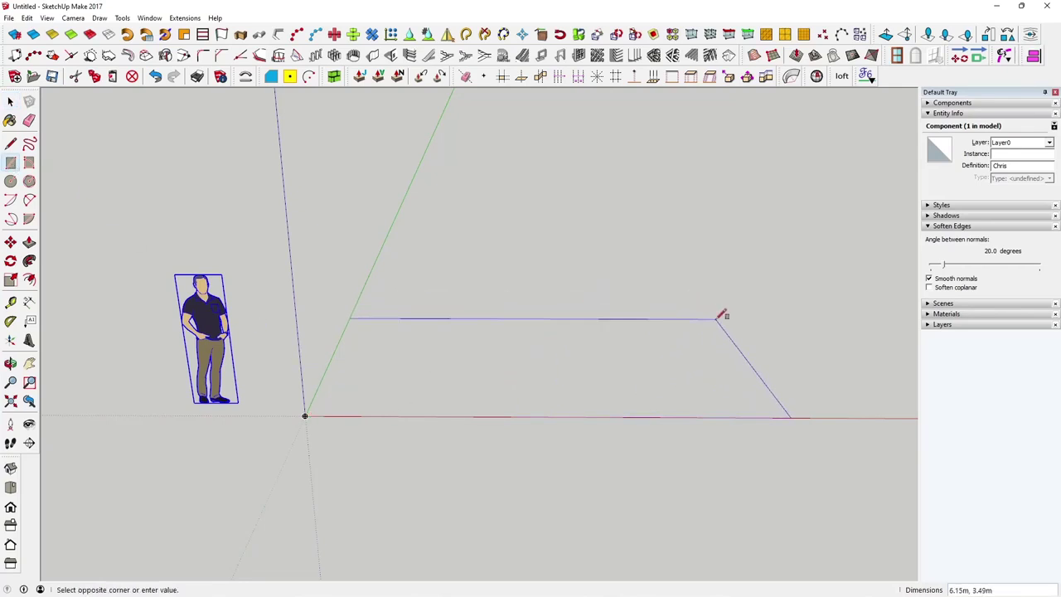
text(6.3)
key(Return)
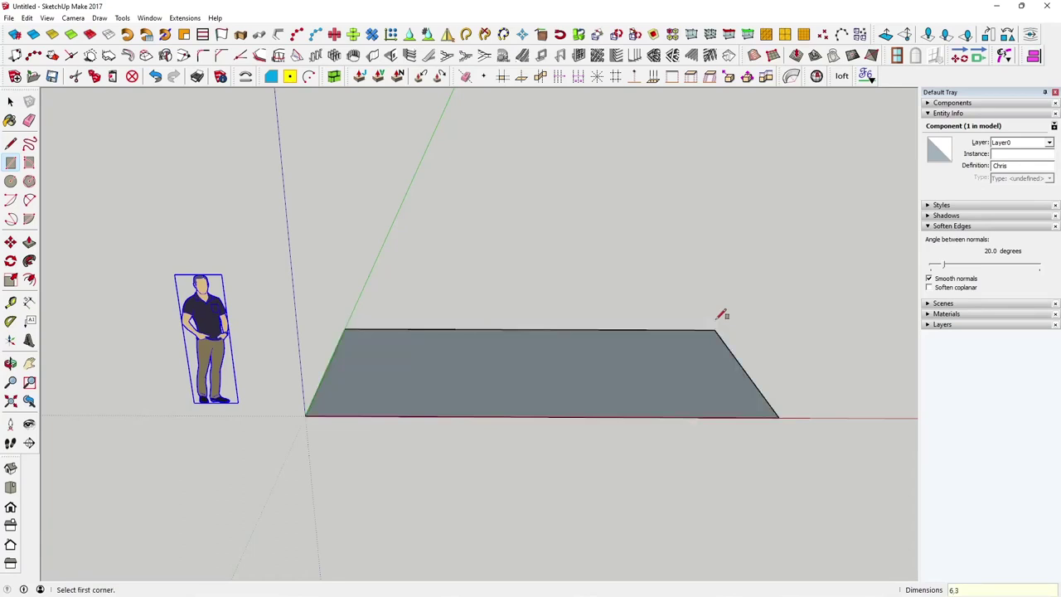
Step: Reverse the rectangle's face so its white front side points up
middle_drag(708, 324, 709, 485)
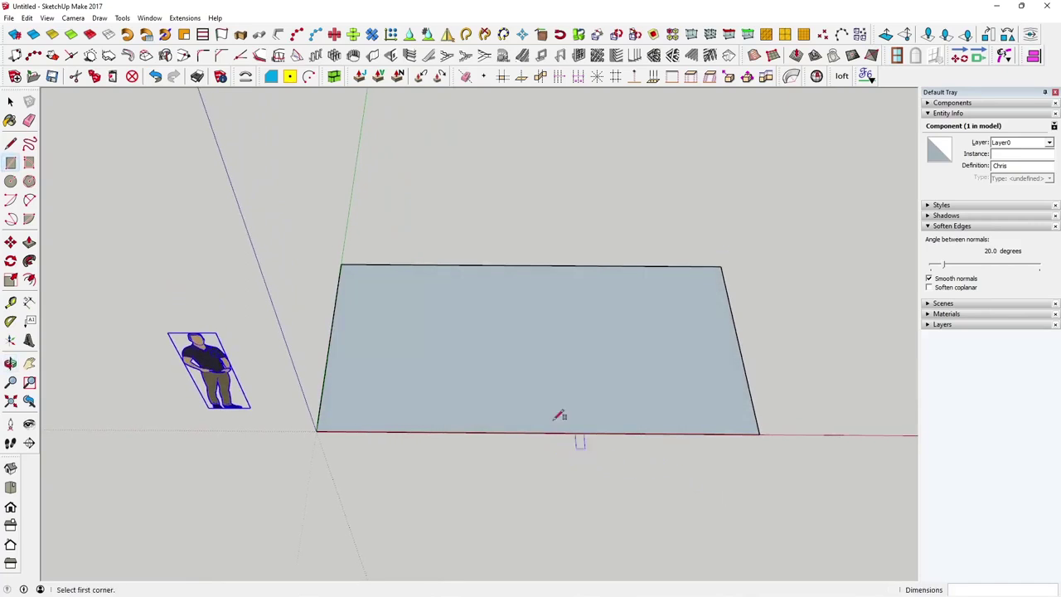
right_click(508, 376)
click(567, 131)
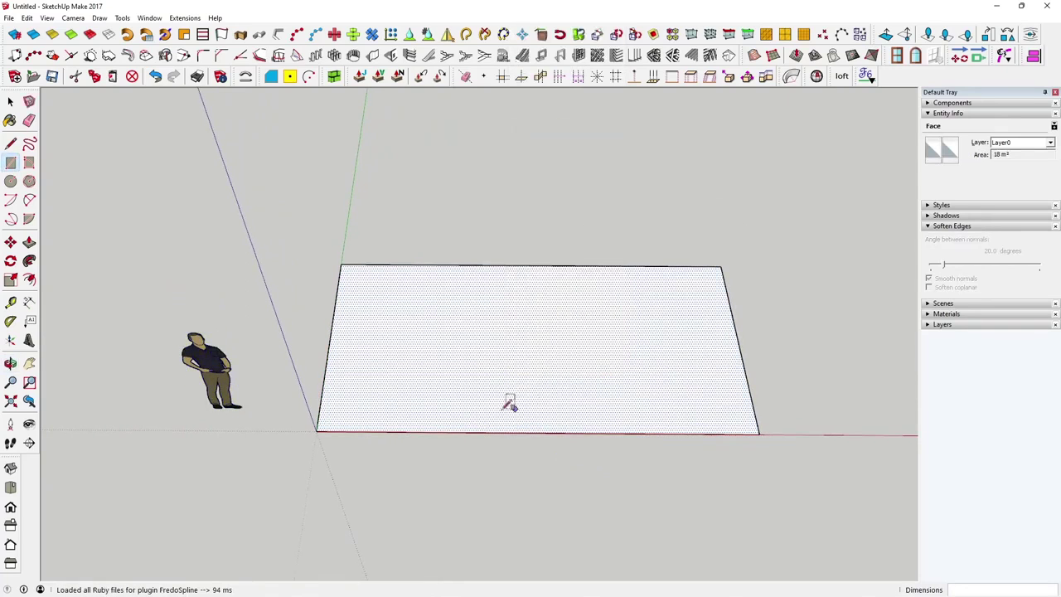
Step: Place a guide line parallel to the rectangle's edge on the red axis, about 0.99 m inside the face
click(10, 301)
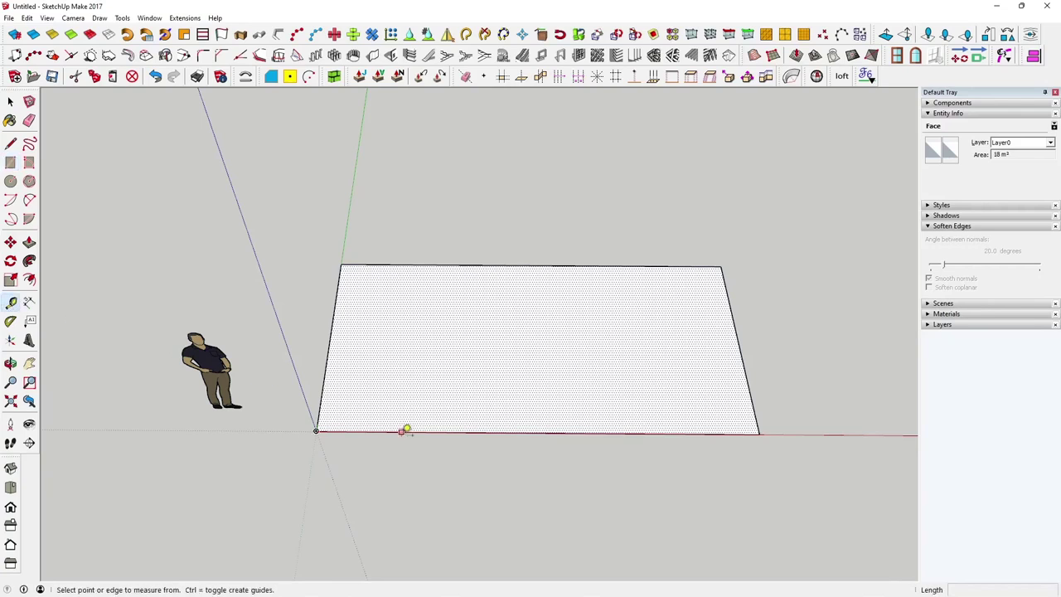
click(403, 431)
click(418, 364)
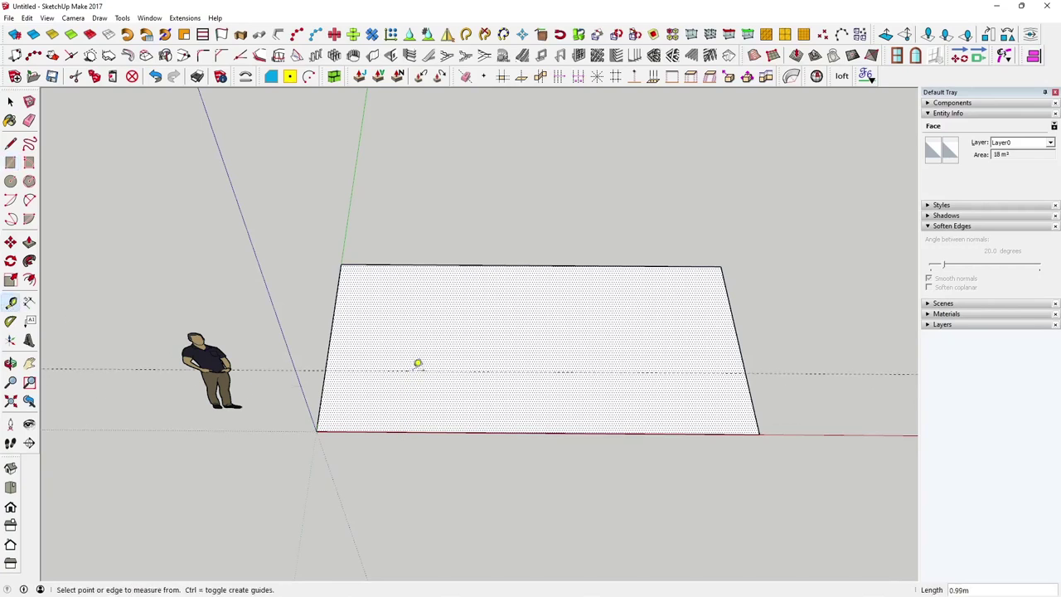
Step: Draw a window rectangle about 0.78 m wide and 0.97 m high standing on the guide line near the green-axis edge
middle_drag(540, 410, 548, 497)
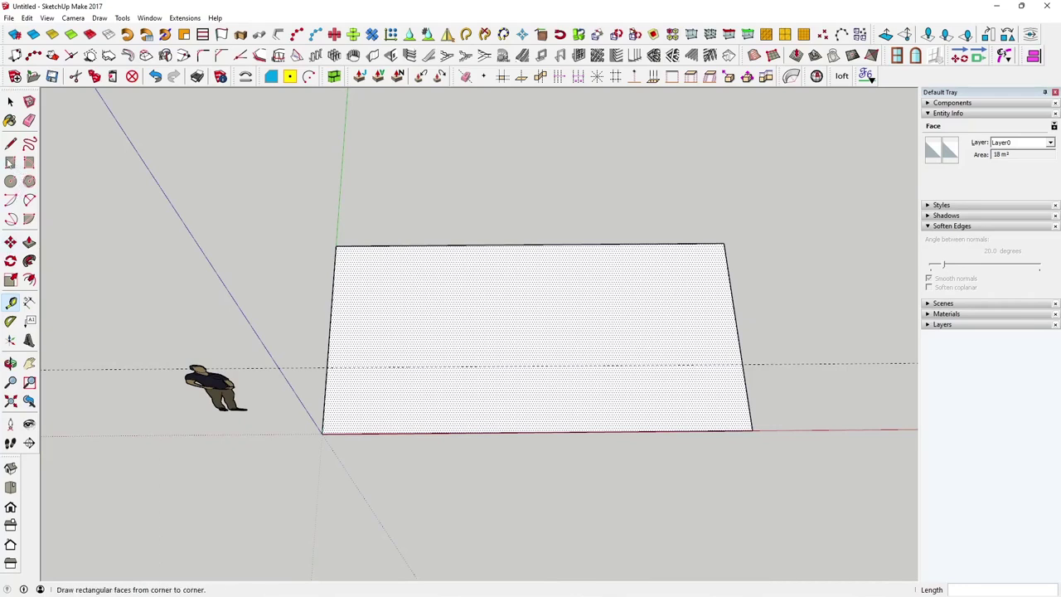
click(10, 163)
click(366, 366)
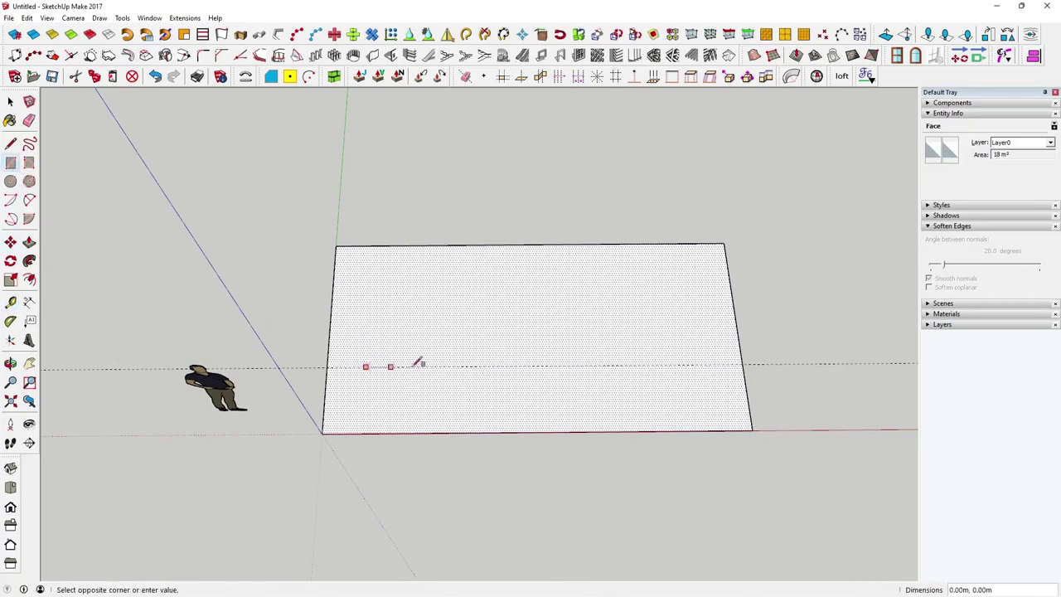
click(421, 306)
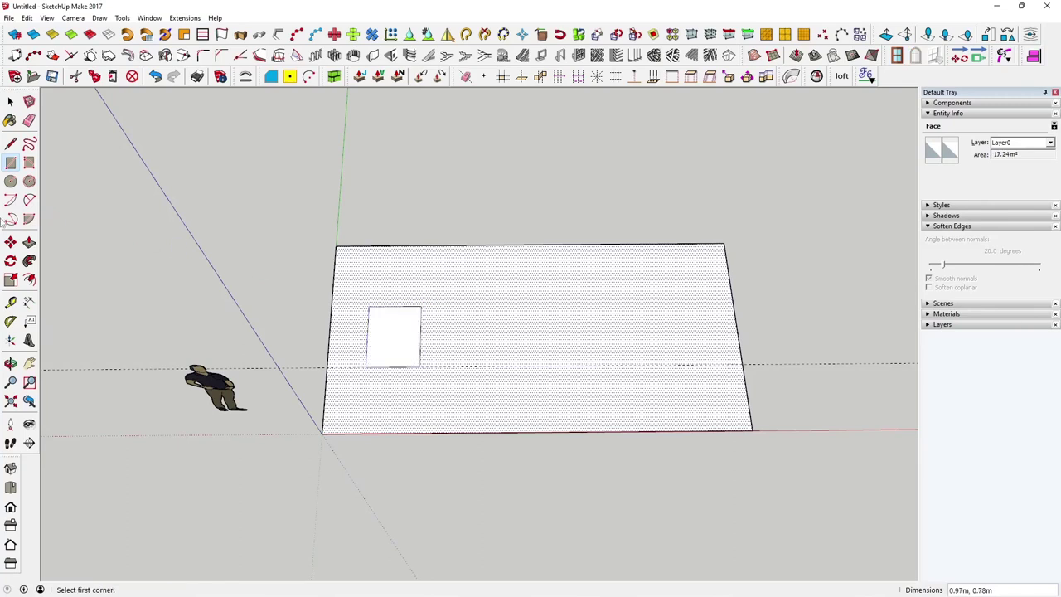
Step: Cap the window rectangle with an arc of about 0.32 m bulge and delete the edge dividing it from the rectangle
click(29, 200)
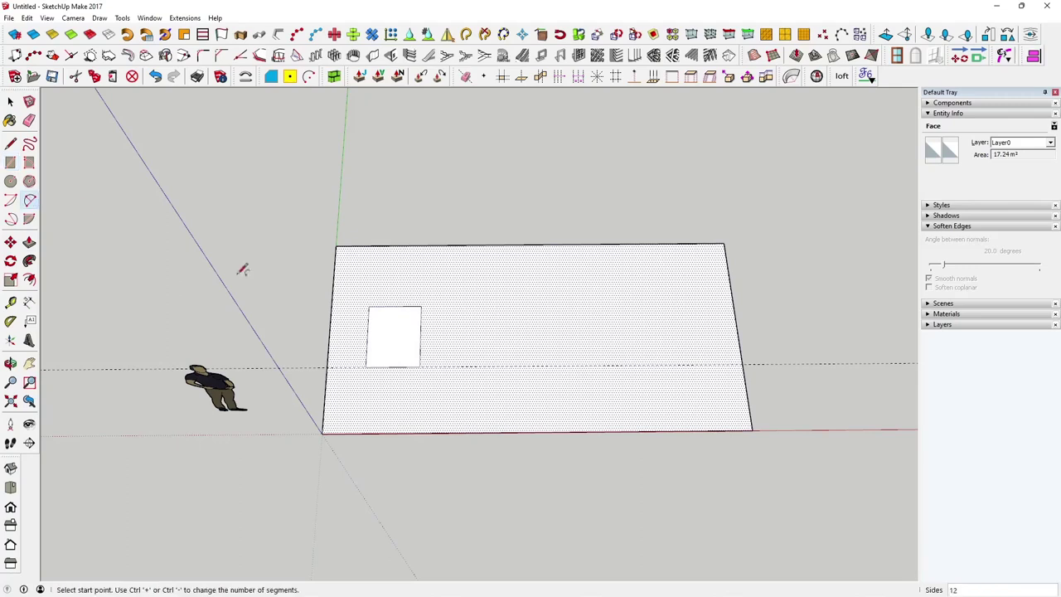
click(368, 306)
click(421, 306)
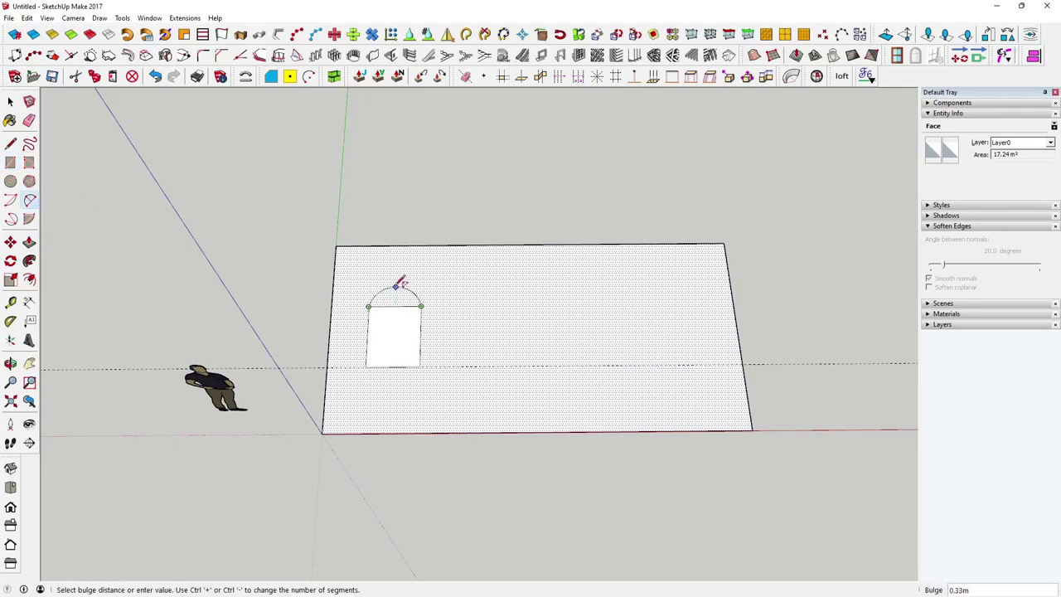
click(399, 285)
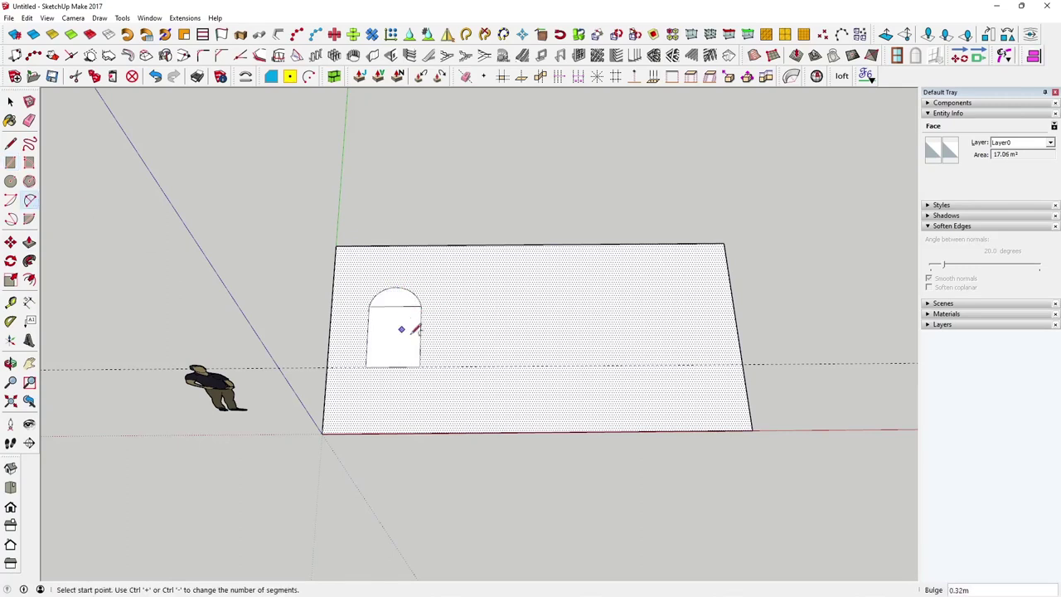
key(space)
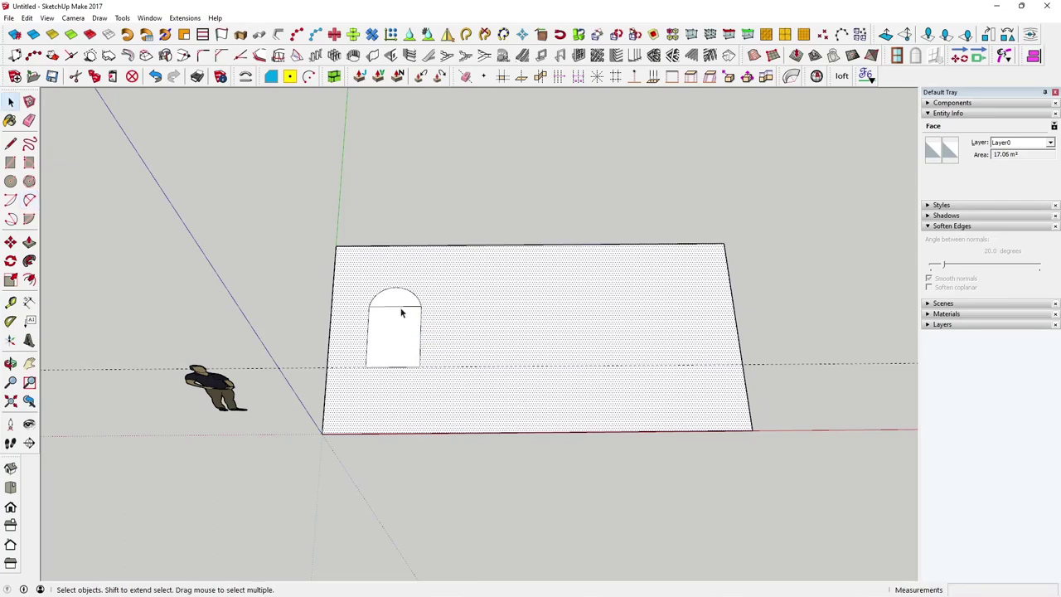
click(401, 307)
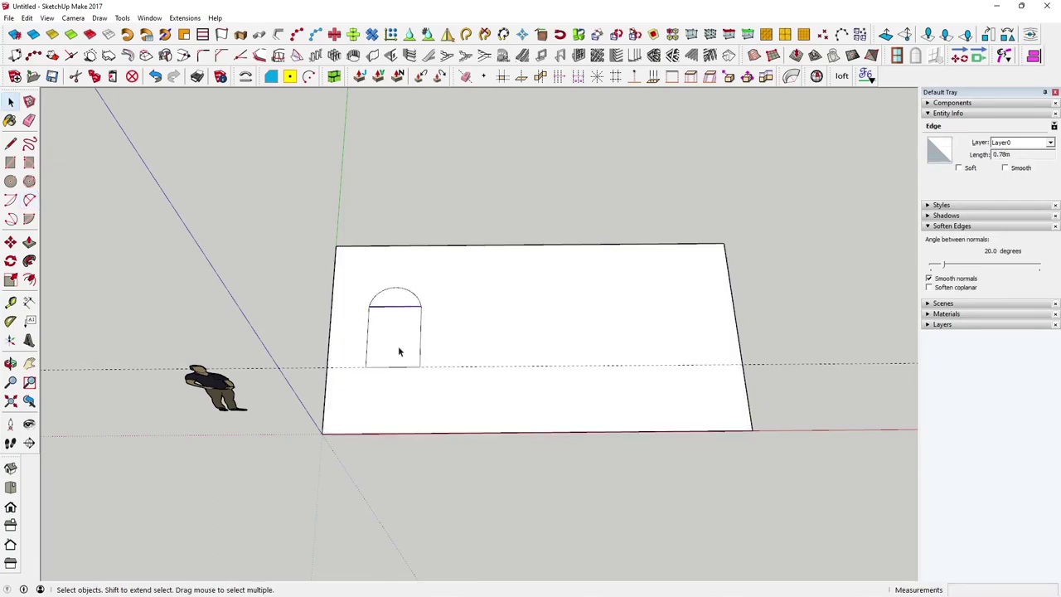
key(Delete)
Step: Copy the arched window face about 4.04 m along the guide line and divide the distance by 3 for four evenly spaced windows
click(398, 348)
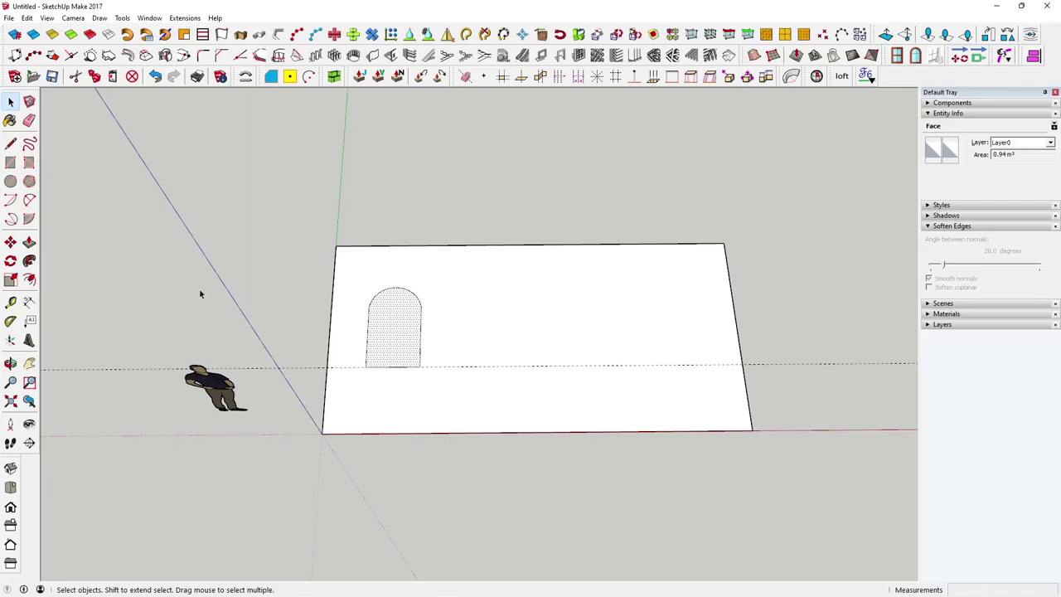
click(10, 241)
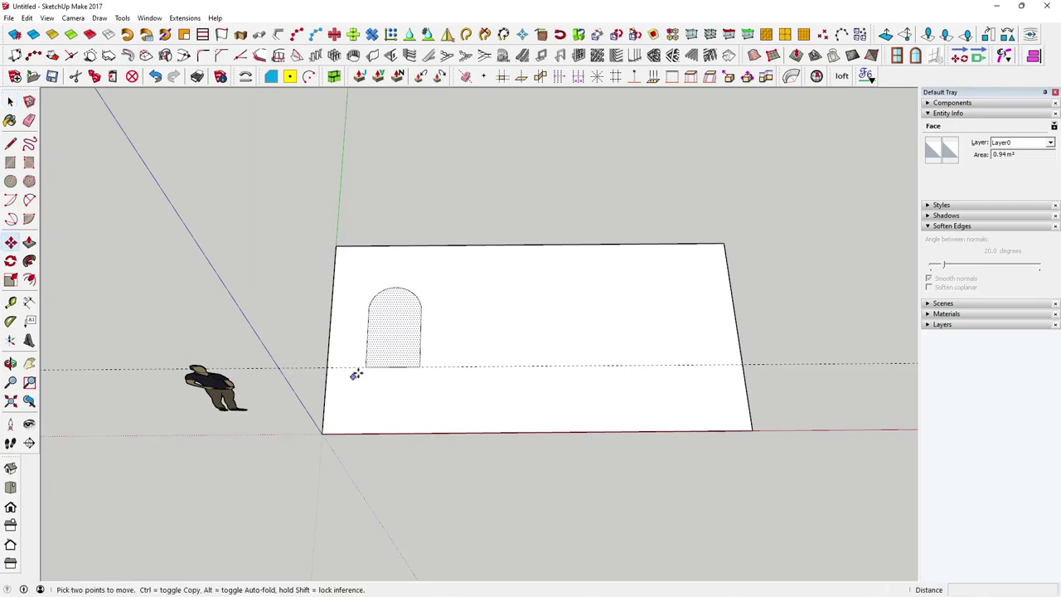
key(ctrl)
click(415, 367)
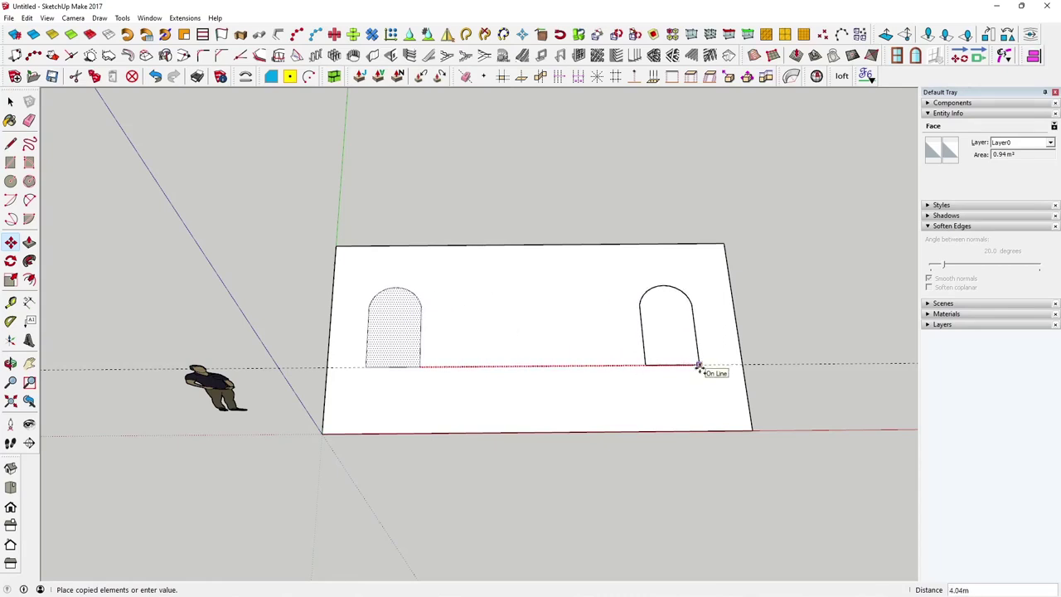
click(699, 366)
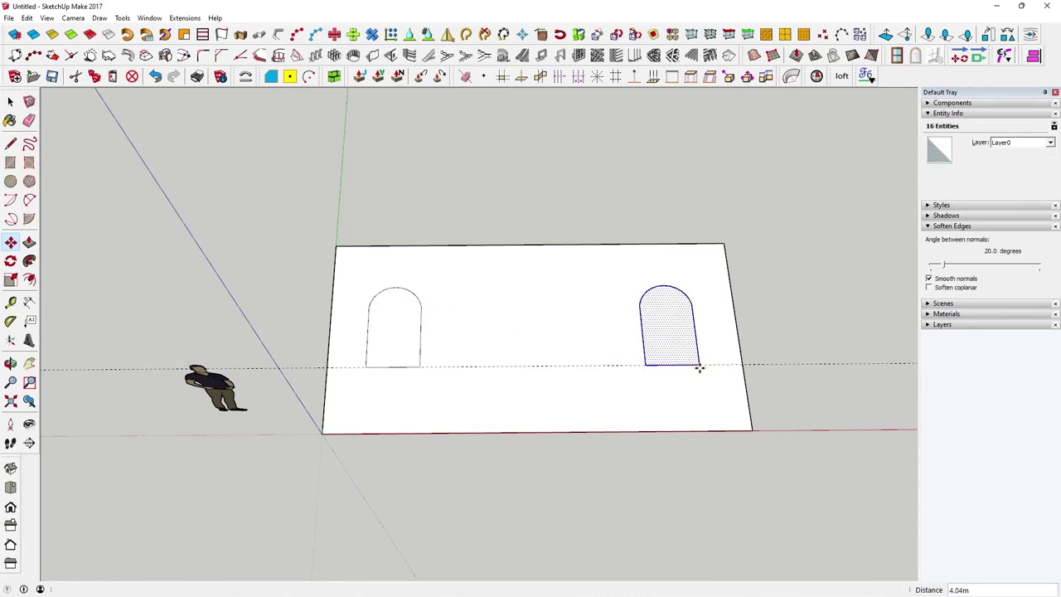
text(/3)
key(Return)
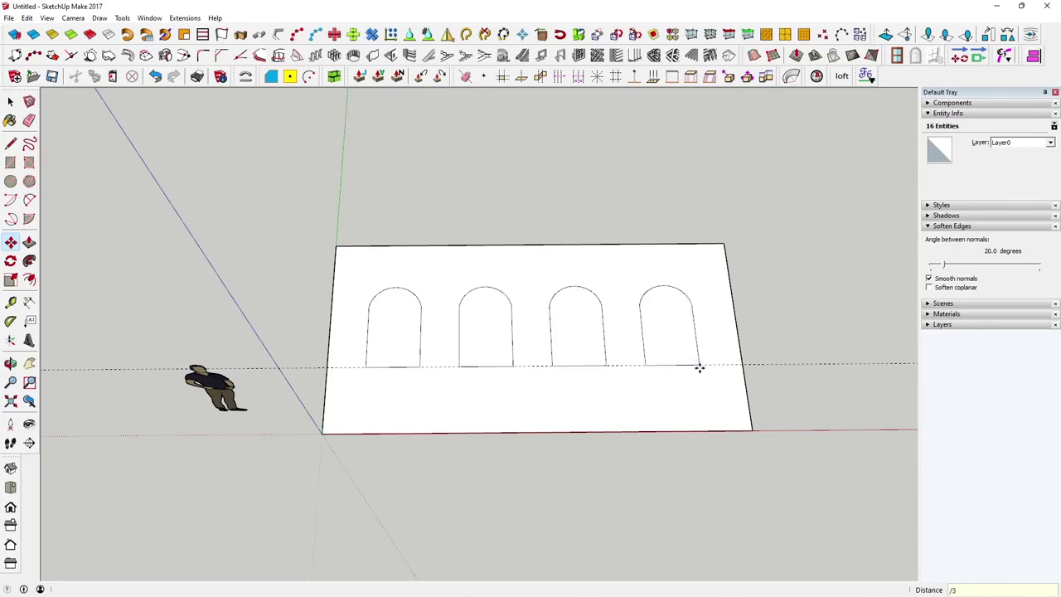
key(space)
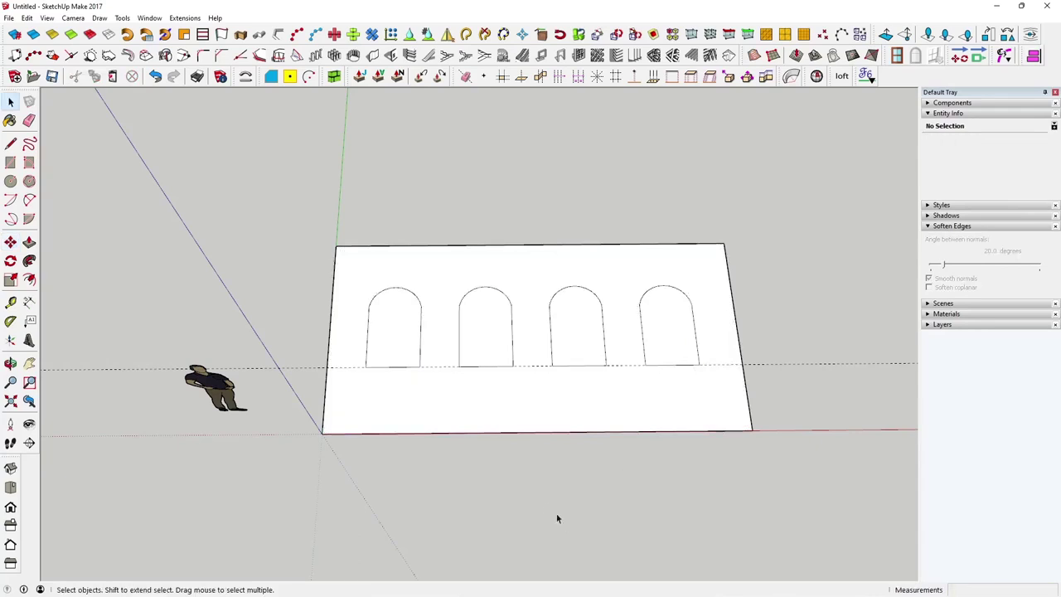
Step: Delete the faces of all four arched windows to leave openings in the panel
click(386, 343)
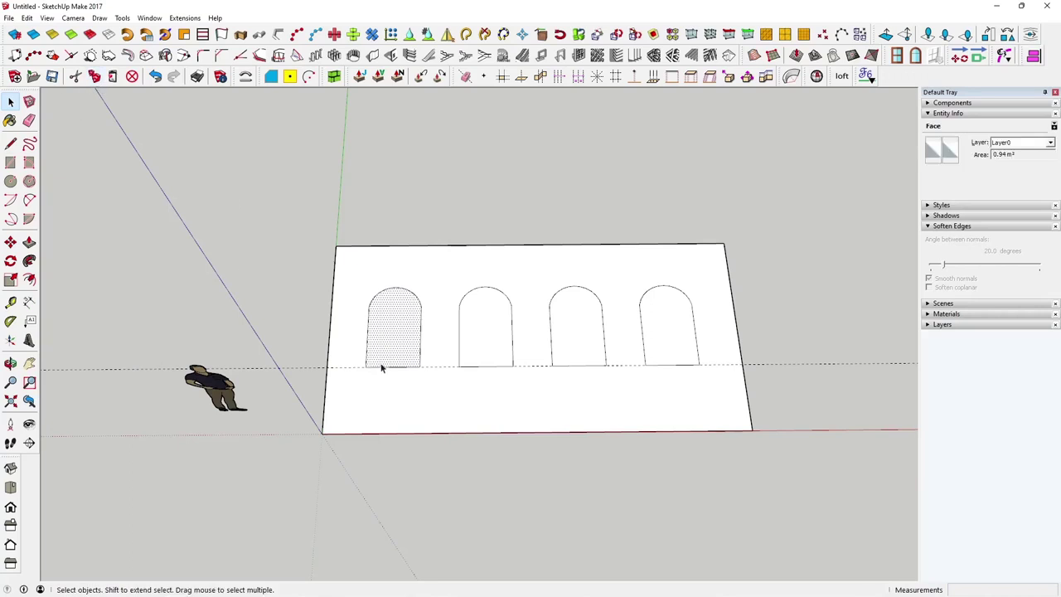
key(Delete)
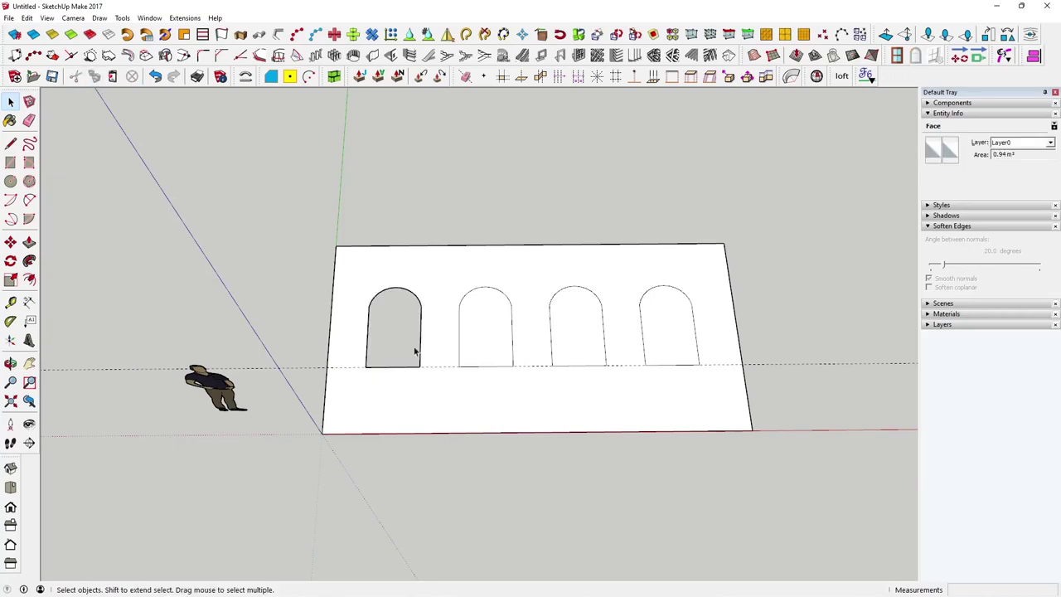
click(481, 343)
key(Delete)
click(565, 349)
key(Delete)
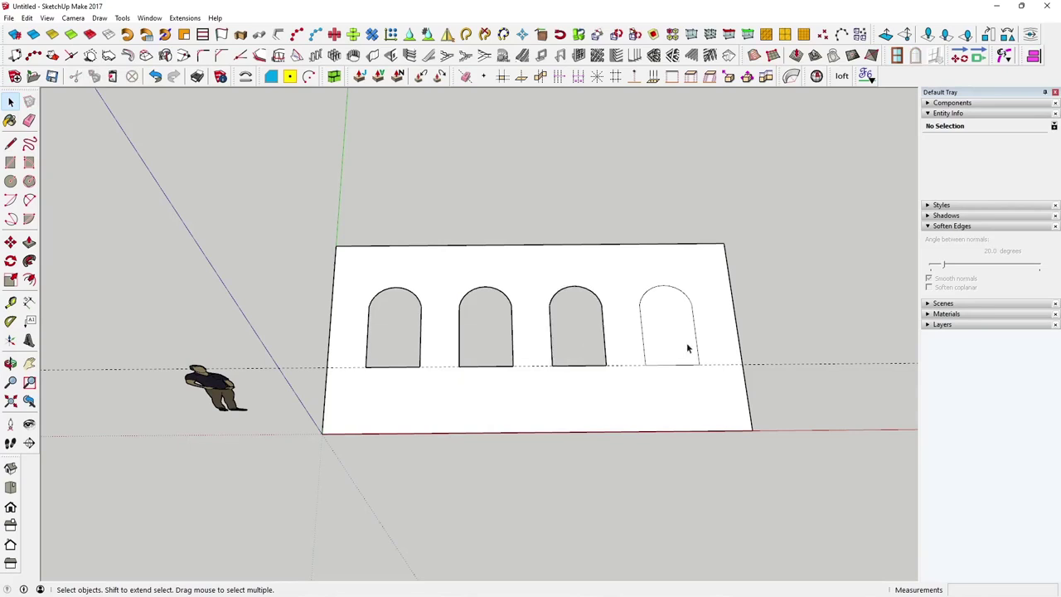
click(686, 347)
key(Delete)
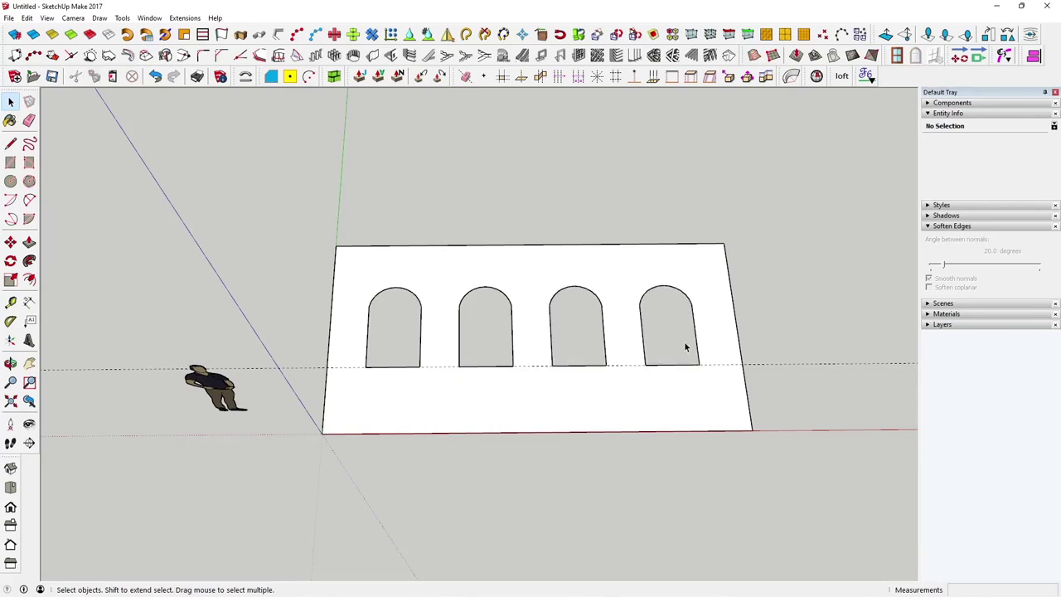
Step: Select the whole panel with its arched openings and make it a group
triple_click(572, 408)
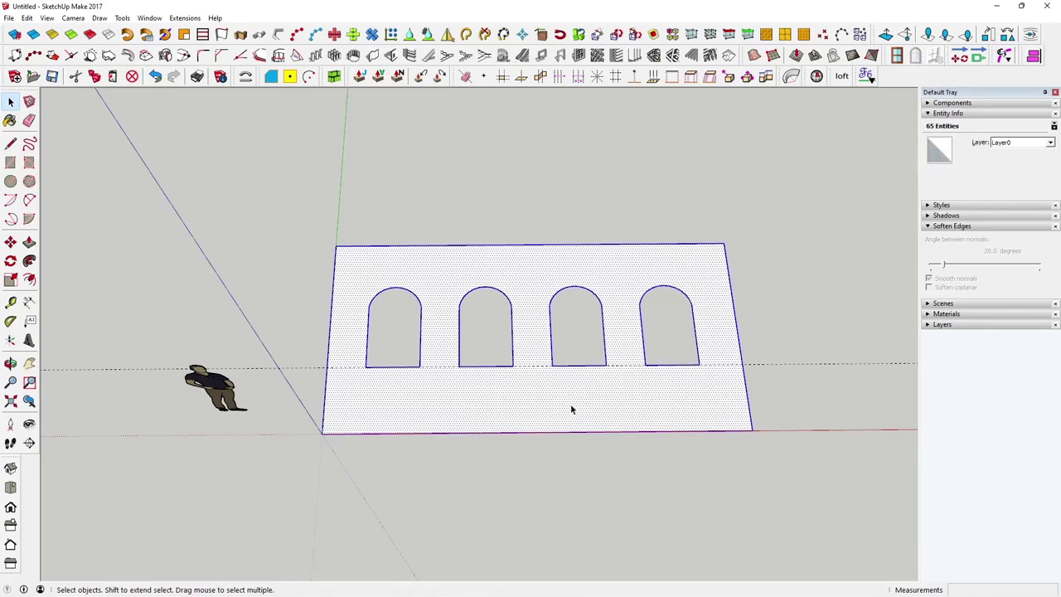
right_click(570, 408)
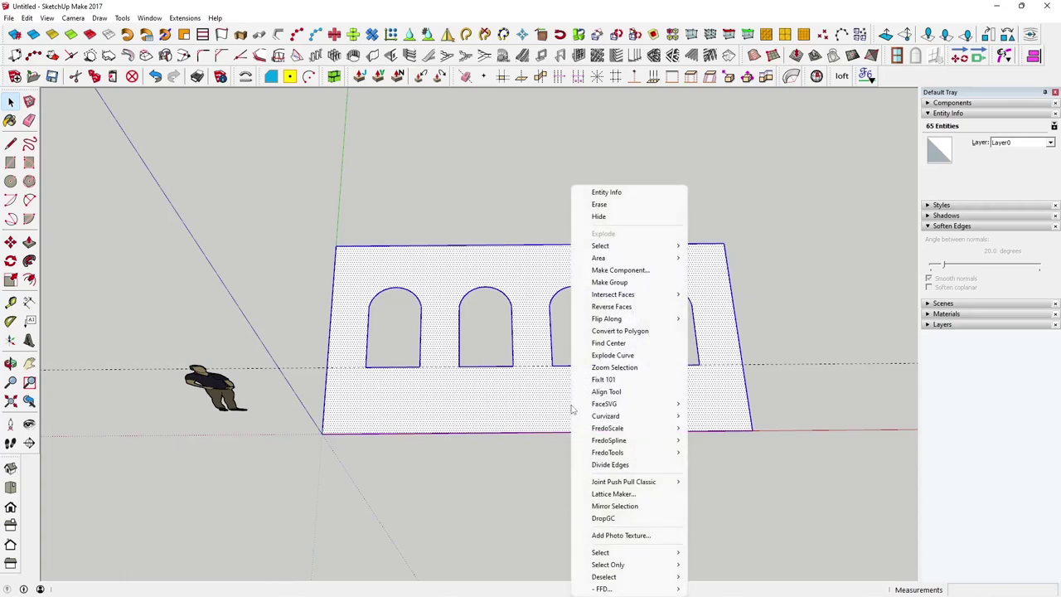
click(611, 283)
Step: Copy the grouped panel from its origin corner about 7.58 m along the red axis
click(10, 242)
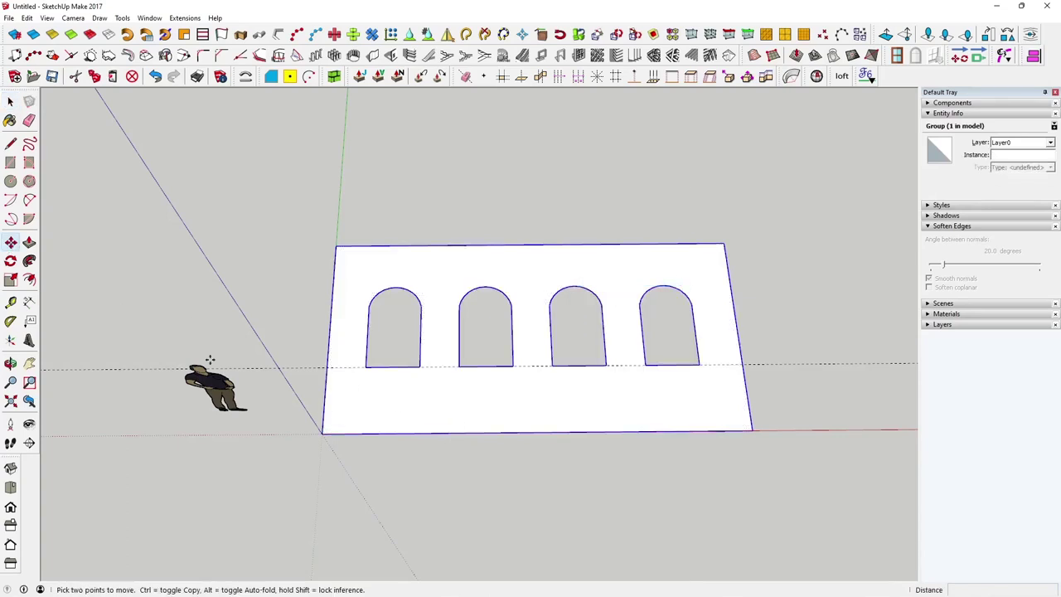
key(ctrl)
click(322, 433)
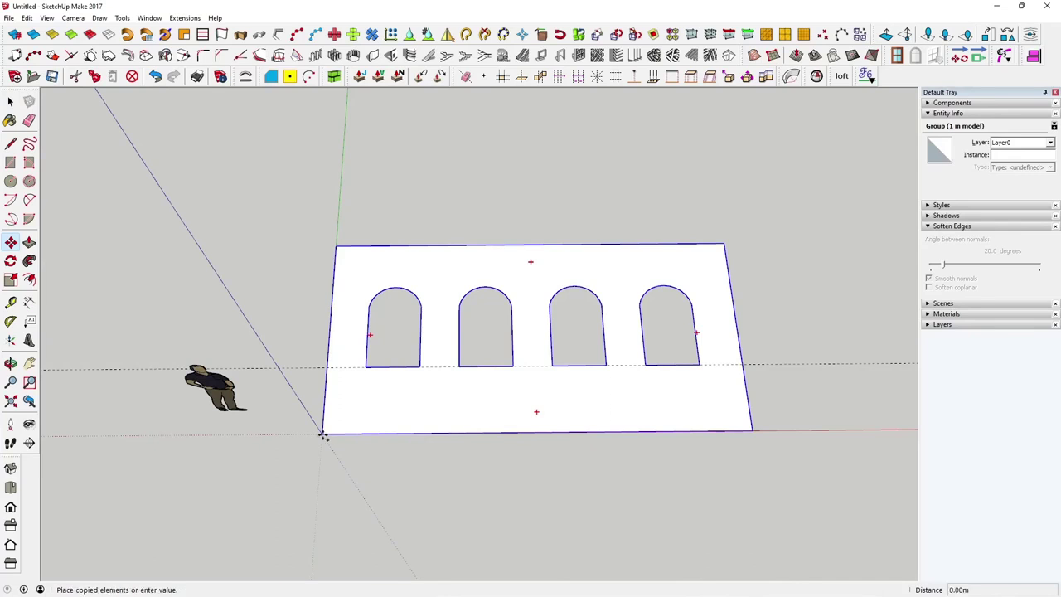
scroll(613, 426, down, 3)
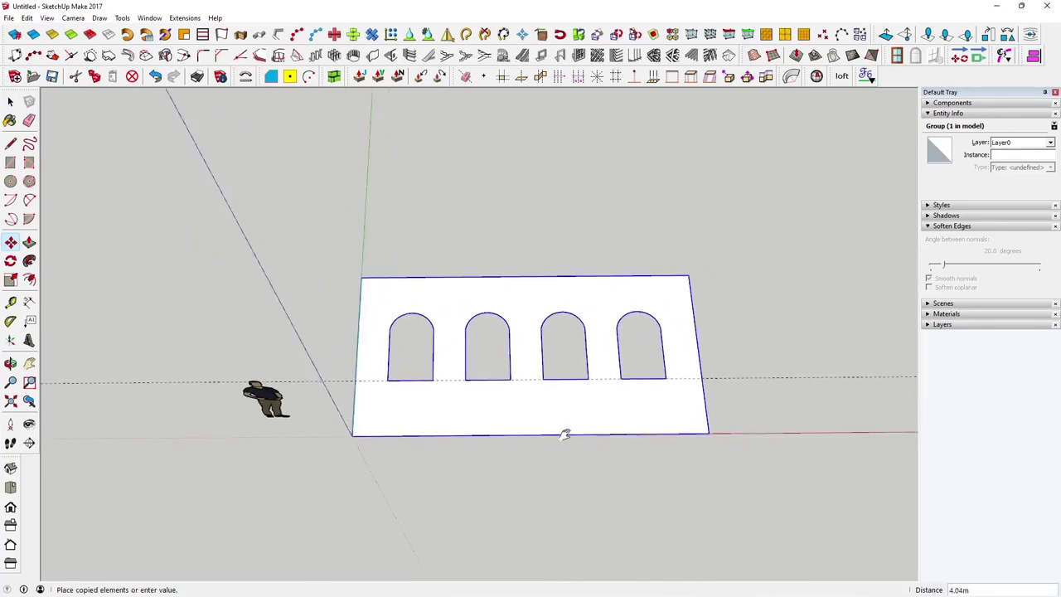
shift+middle_drag(564, 435, 391, 426)
click(607, 428)
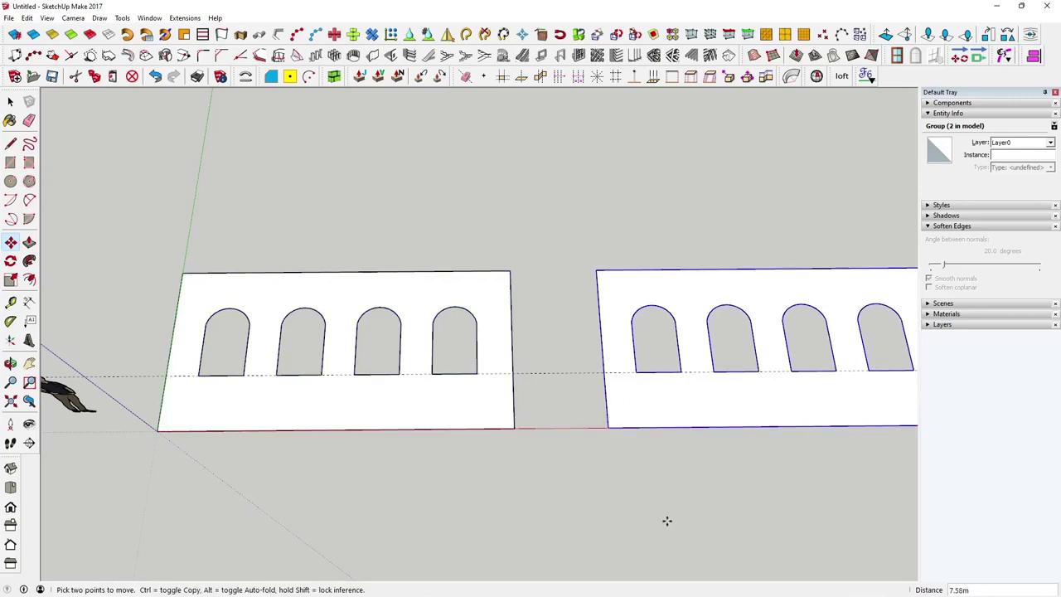
Step: Paste the cut arched window face in place in the original panel's first opening and make it a group
click(10, 101)
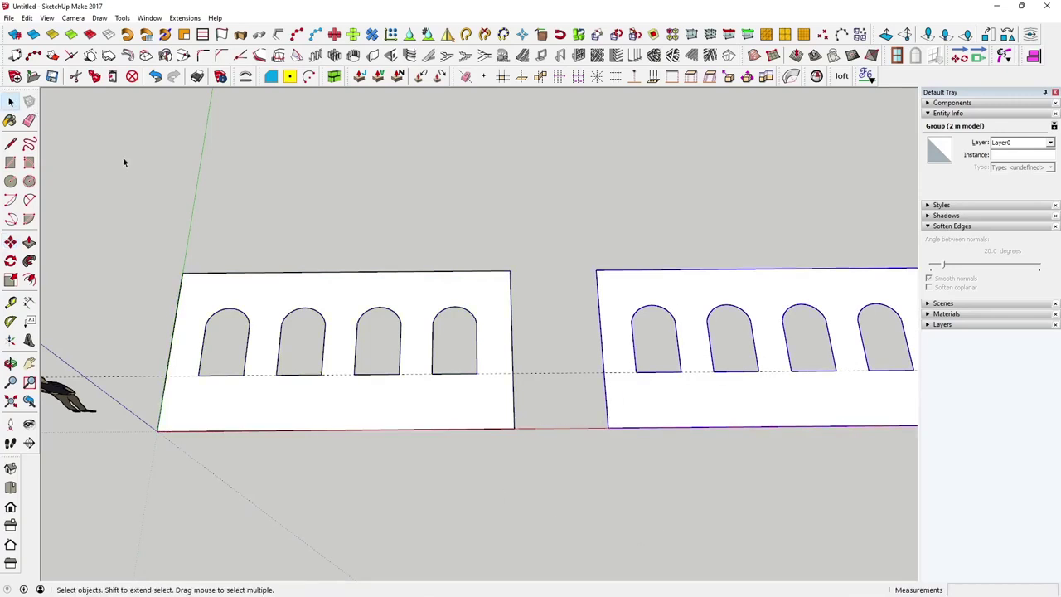
shift+middle_drag(129, 173, 260, 190)
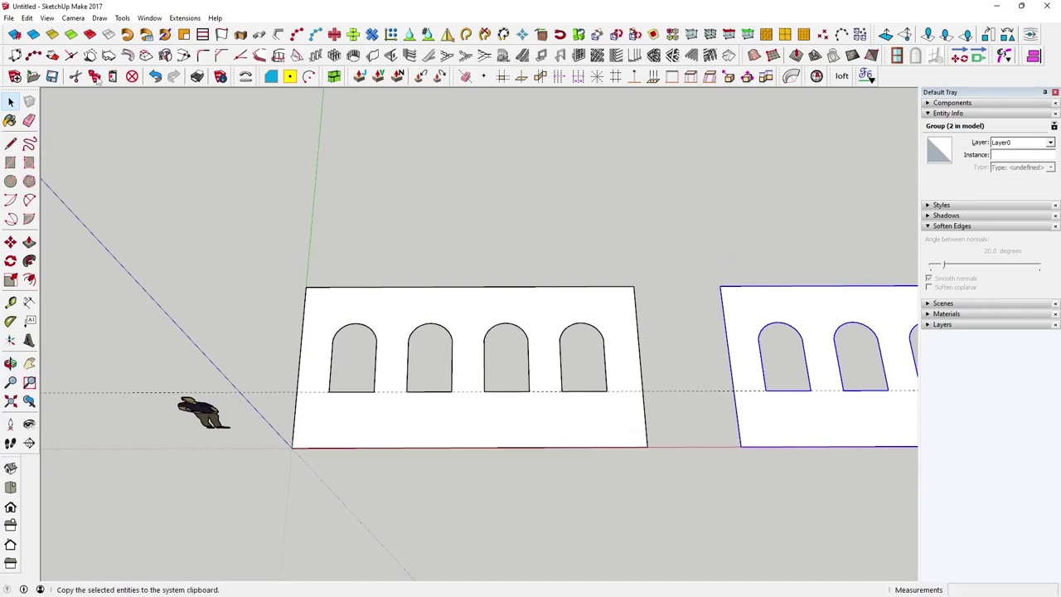
click(27, 19)
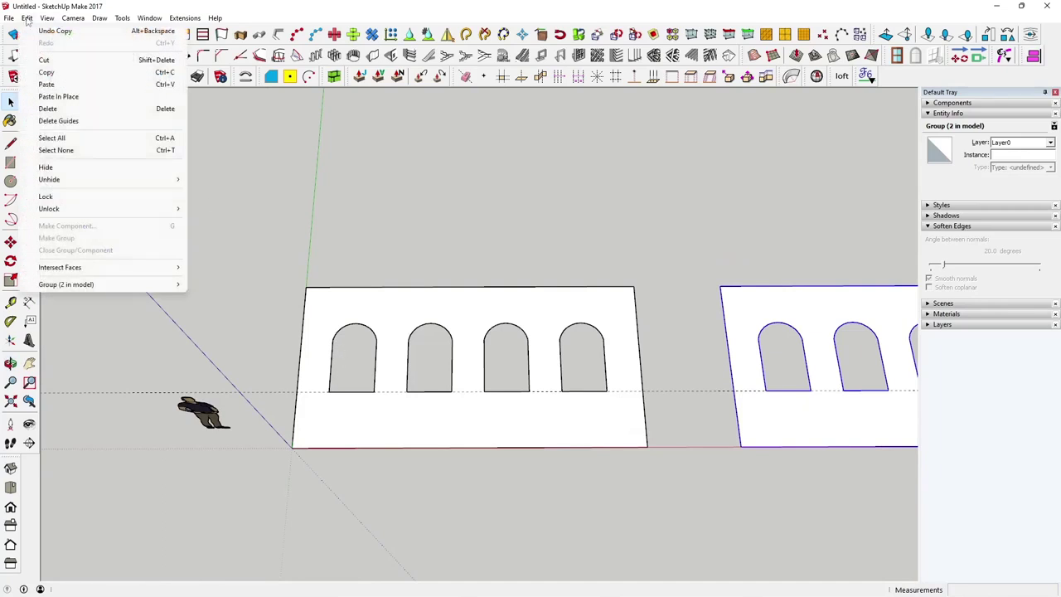
click(83, 101)
scroll(348, 367, up, 3)
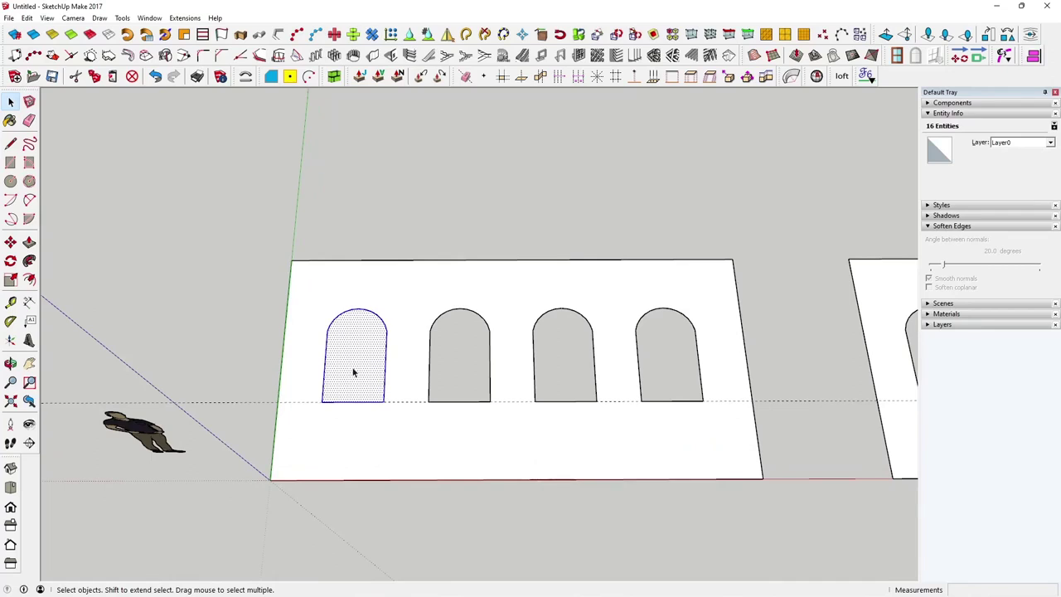
right_click(353, 373)
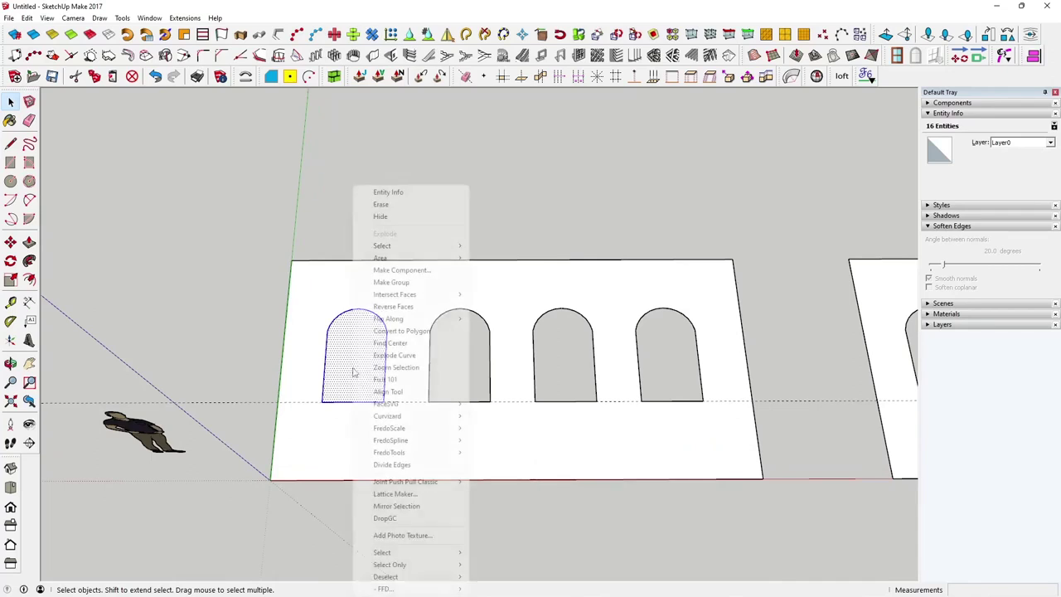
click(389, 283)
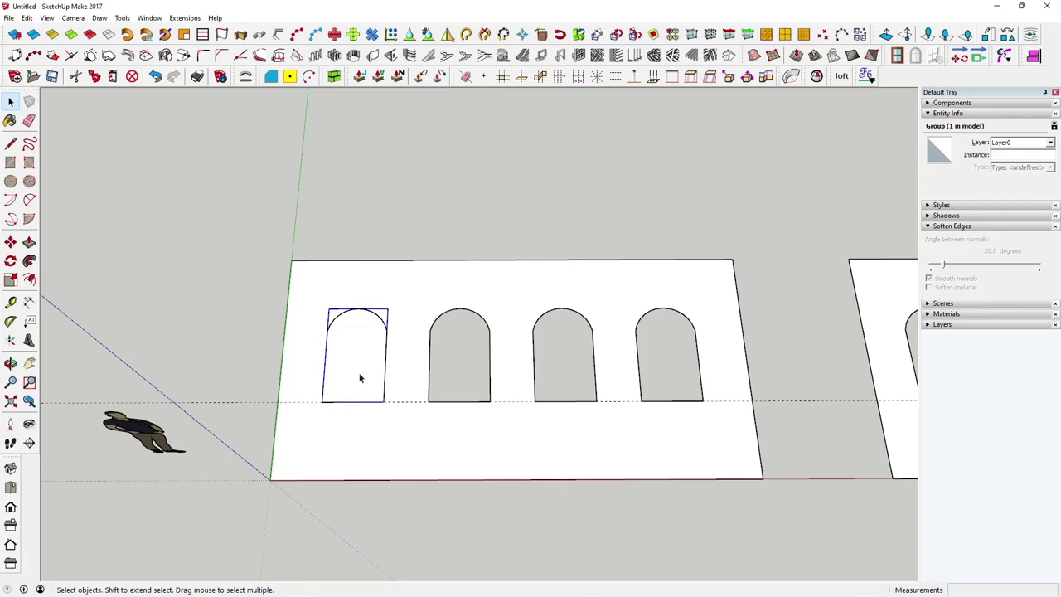
Step: Divide the arched face inside the group into a rectangular window frame of 3 rows and 3 columns, 0.10 m frame width and 0.03 m dividers
double_click(360, 378)
click(360, 378)
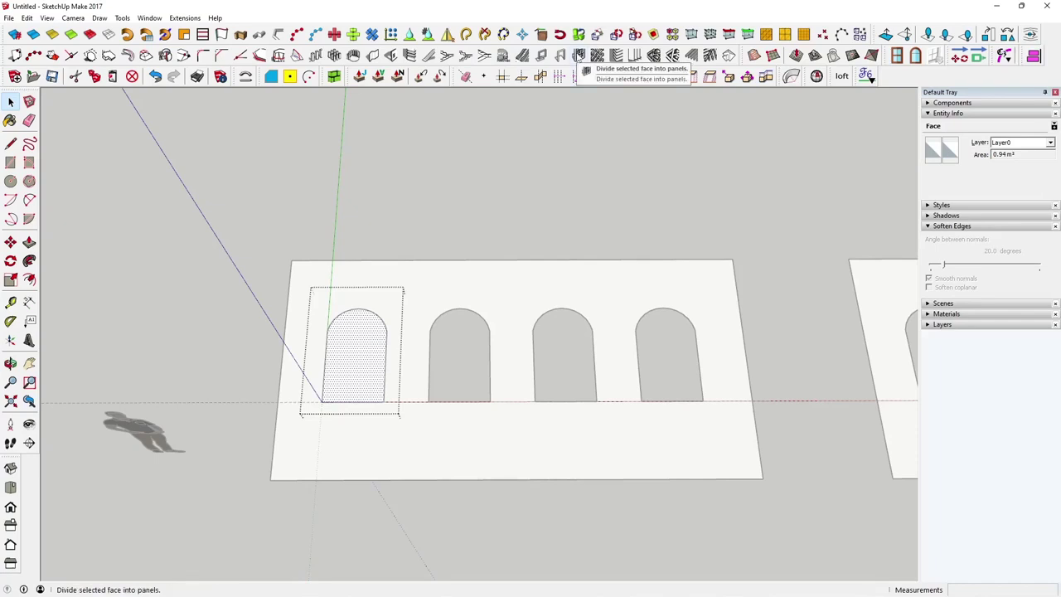
click(579, 55)
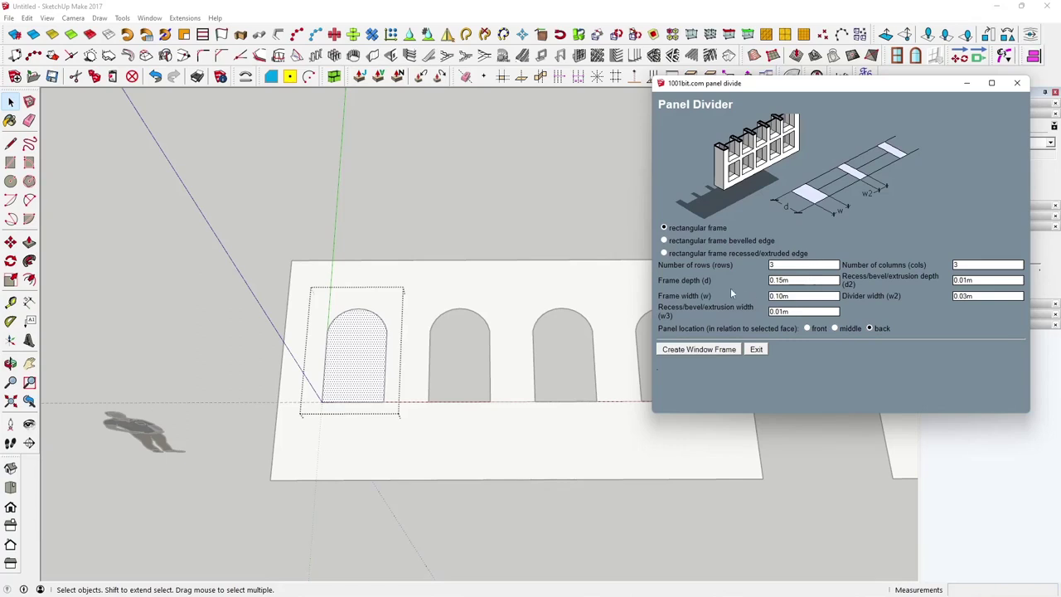
double_click(784, 281)
text(1)
key(BackSpace)
click(699, 349)
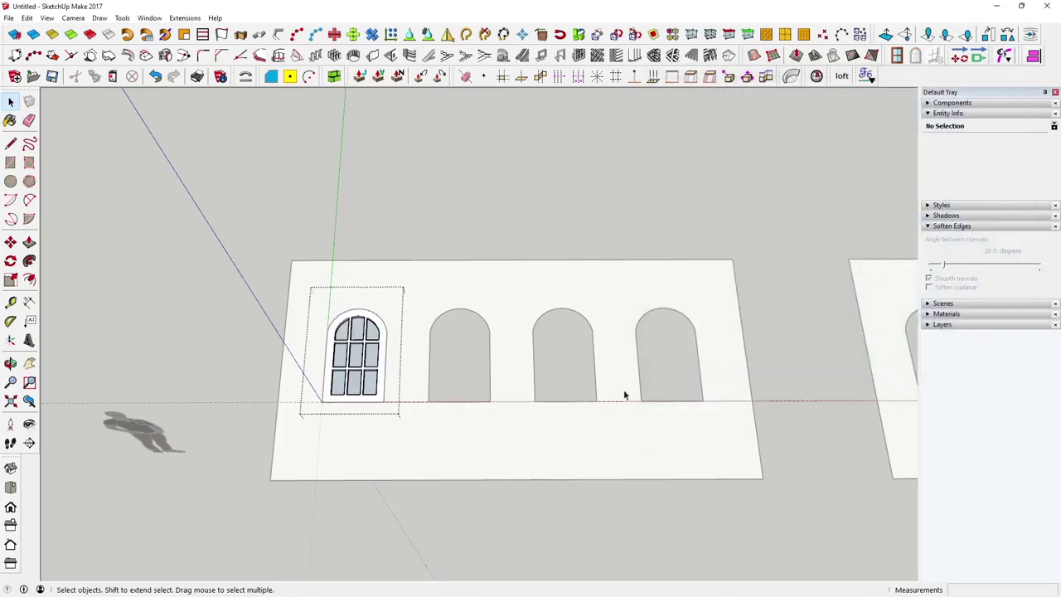
Step: Delete the nested group of glass panes from the arched window frame and close the window group
scroll(448, 431, up, 1)
scroll(392, 441, up, 1)
middle_drag(391, 438, 389, 403)
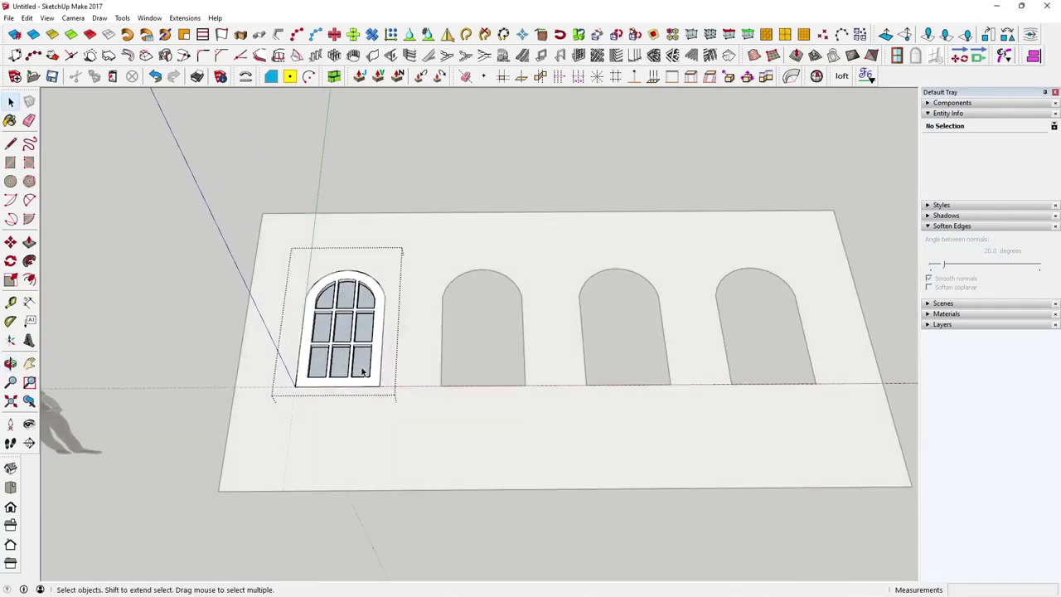
double_click(362, 371)
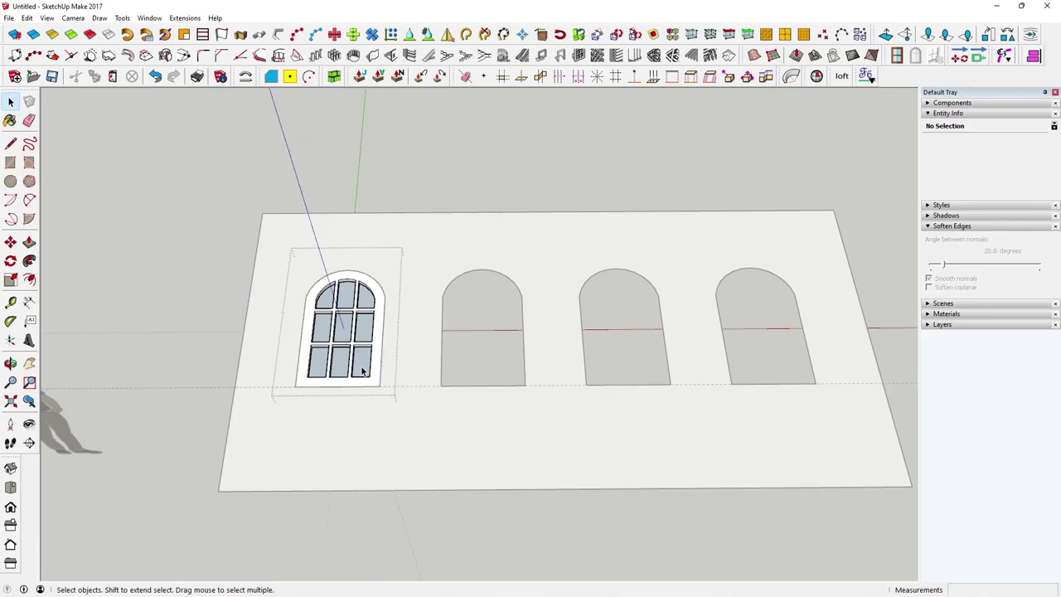
click(363, 371)
scroll(354, 372, up, 1)
scroll(354, 371, up, 1)
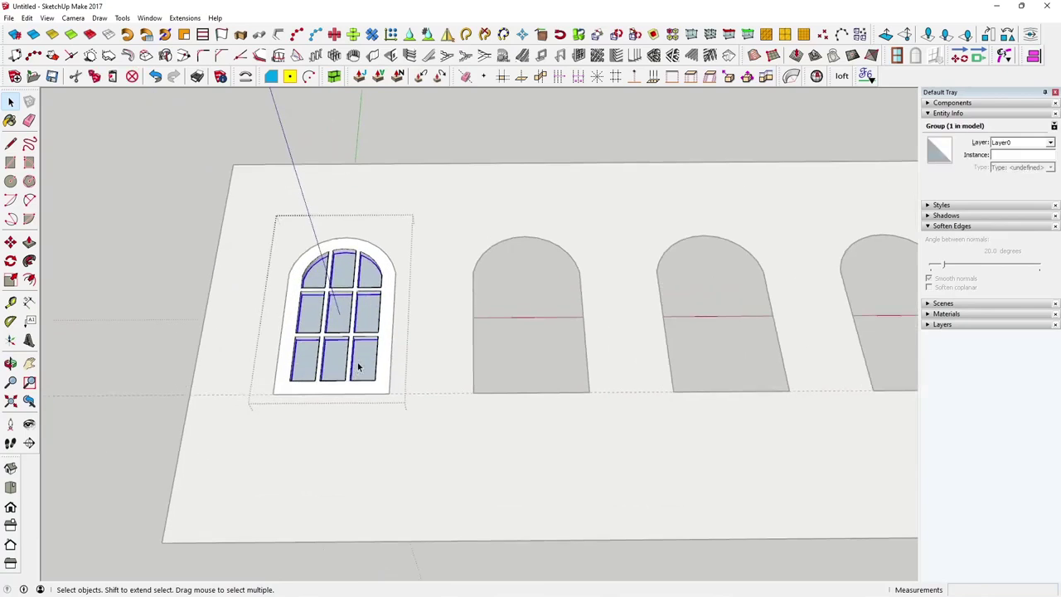
middle_drag(356, 367, 374, 420)
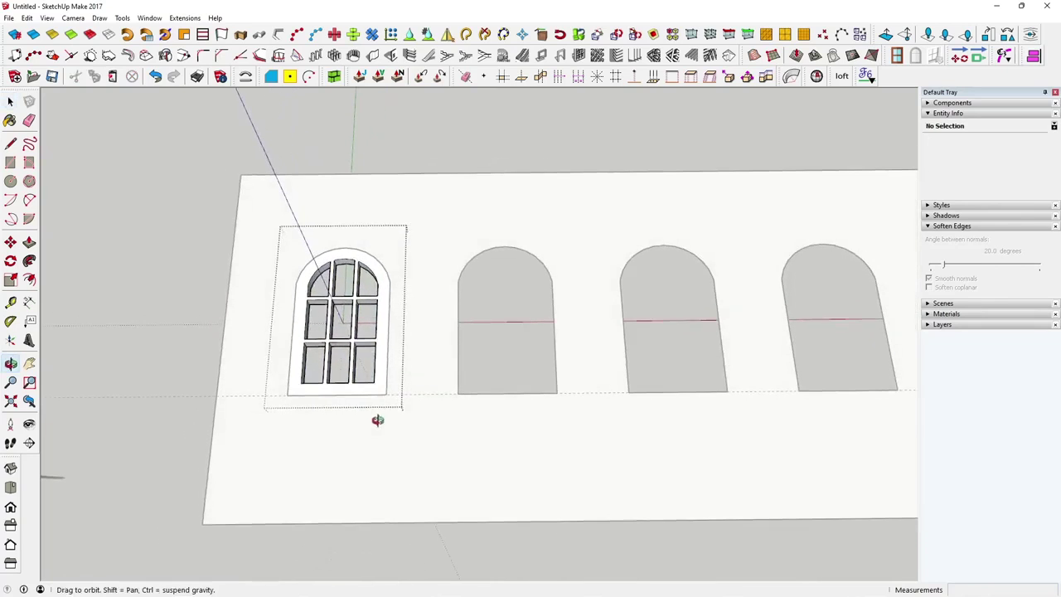
click(170, 355)
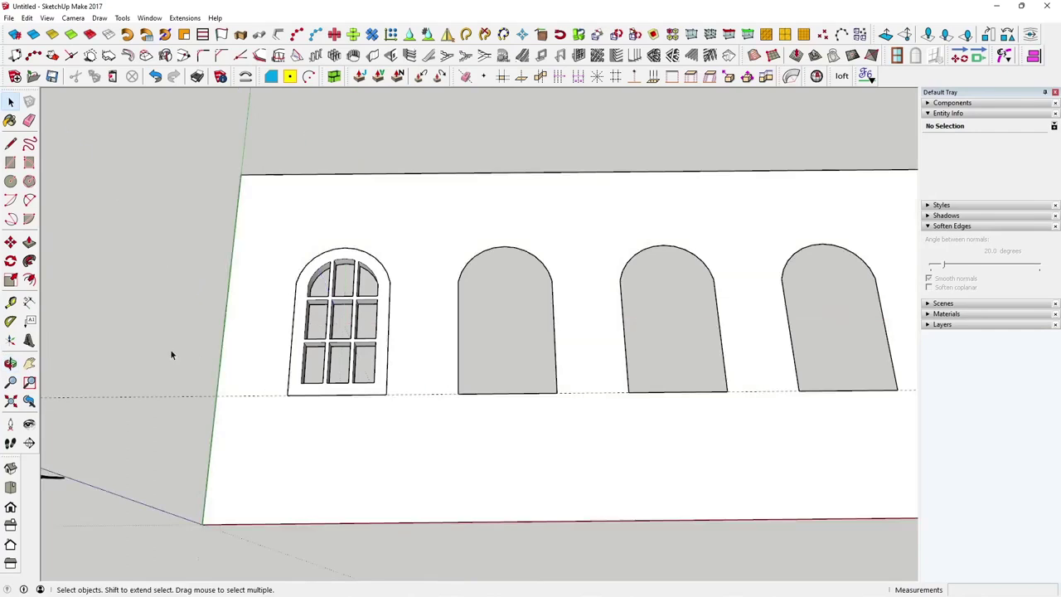
Step: Copy the window frame about 4.04 m into the fourth opening and divide the distance by 3 to fill all four openings
click(296, 389)
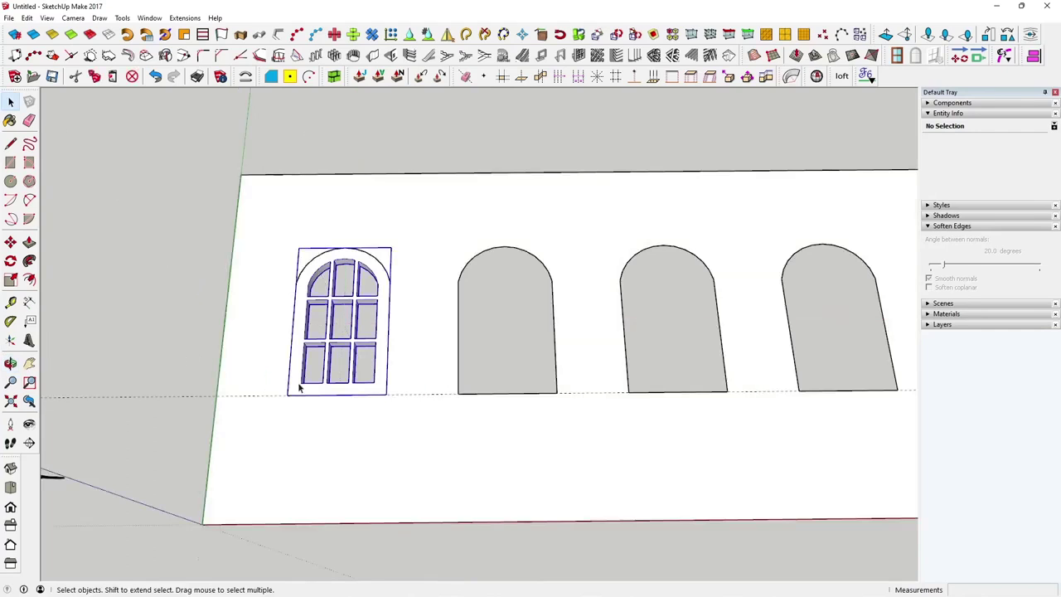
click(10, 242)
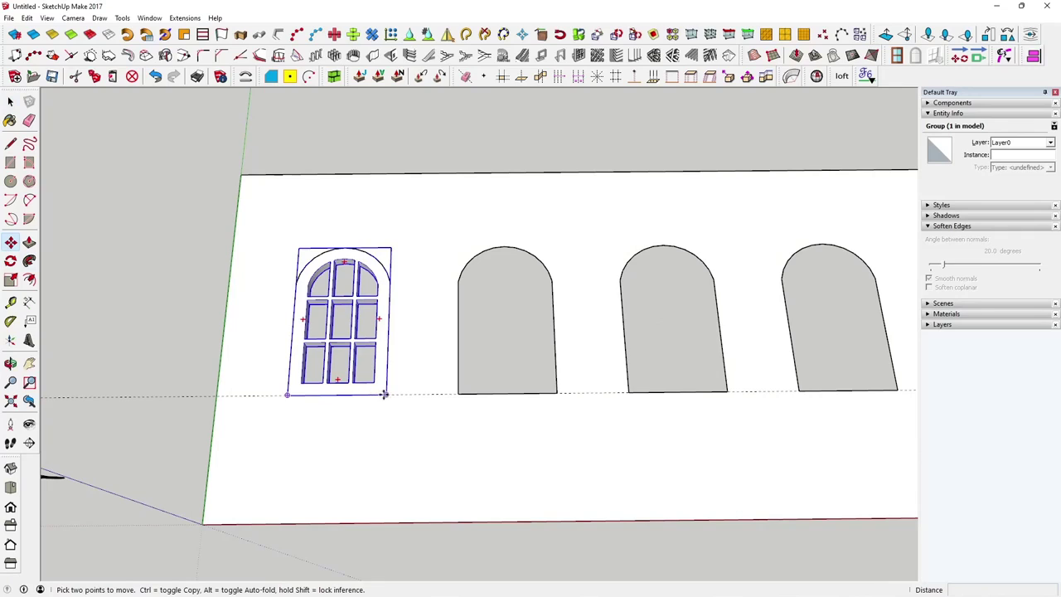
click(384, 394)
key(ctrl)
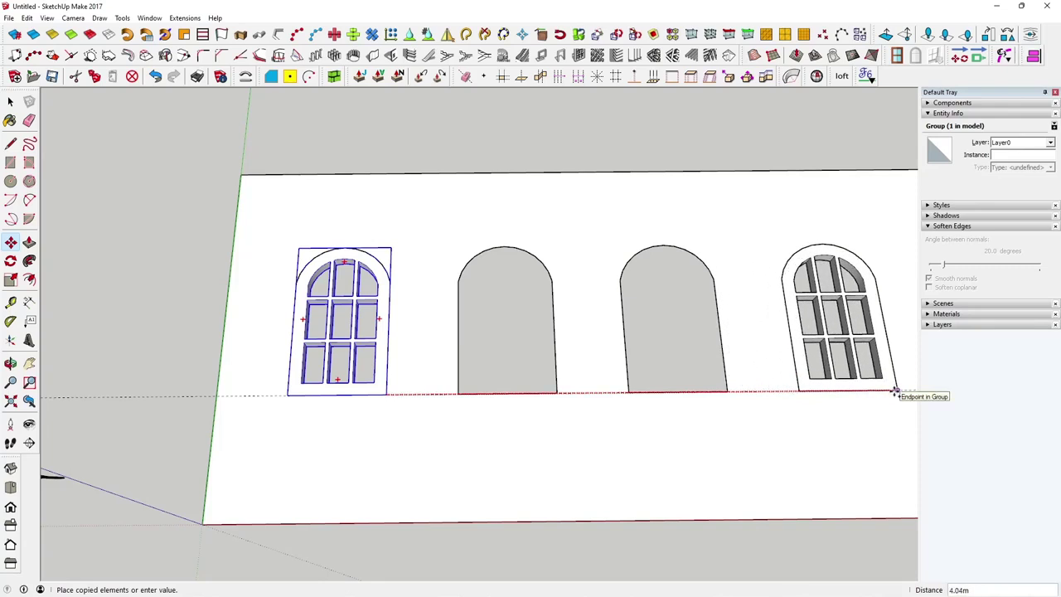
click(896, 389)
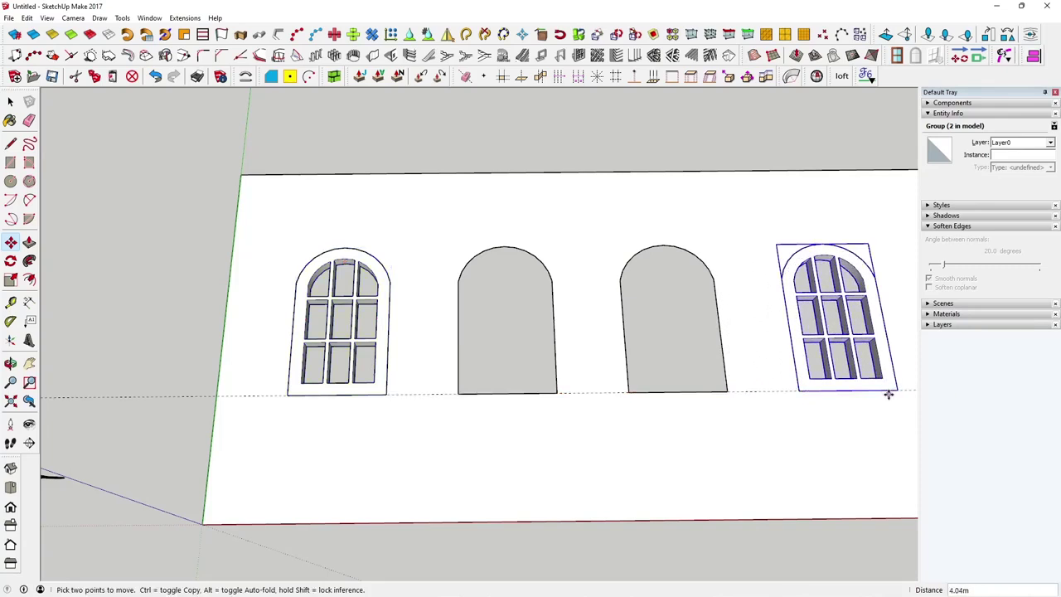
text(/3)
key(Return)
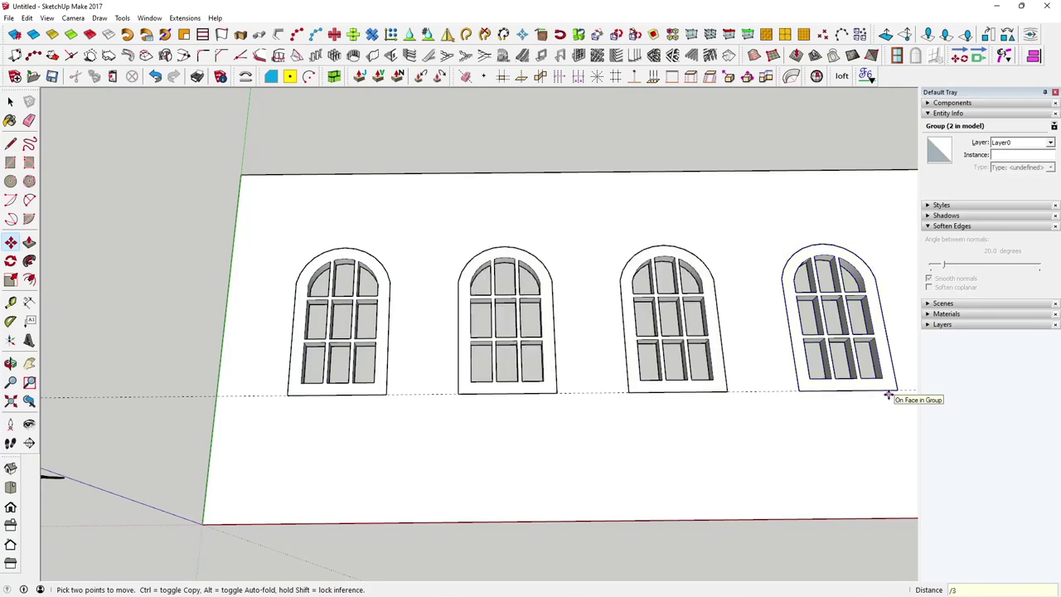
Step: Select all four window frames and combine them into one group
middle_drag(703, 453, 623, 460)
click(10, 101)
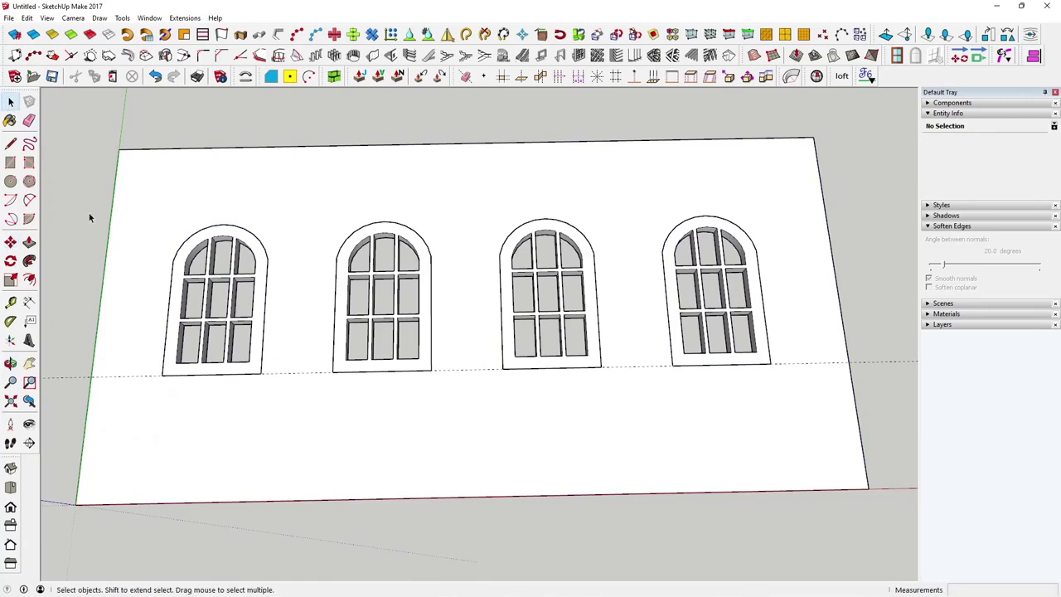
click(261, 368)
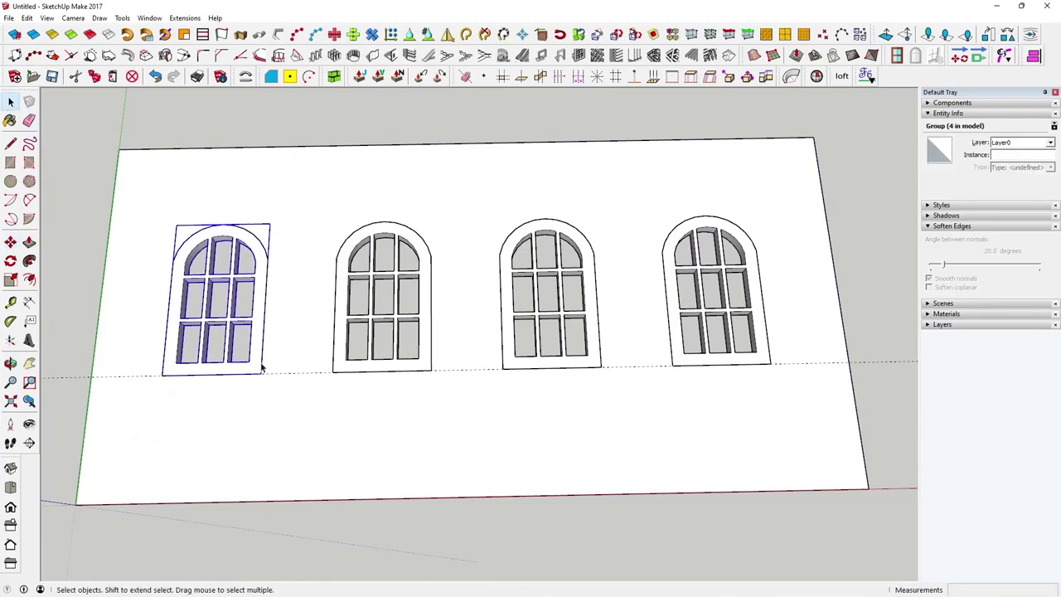
shift+click(418, 364)
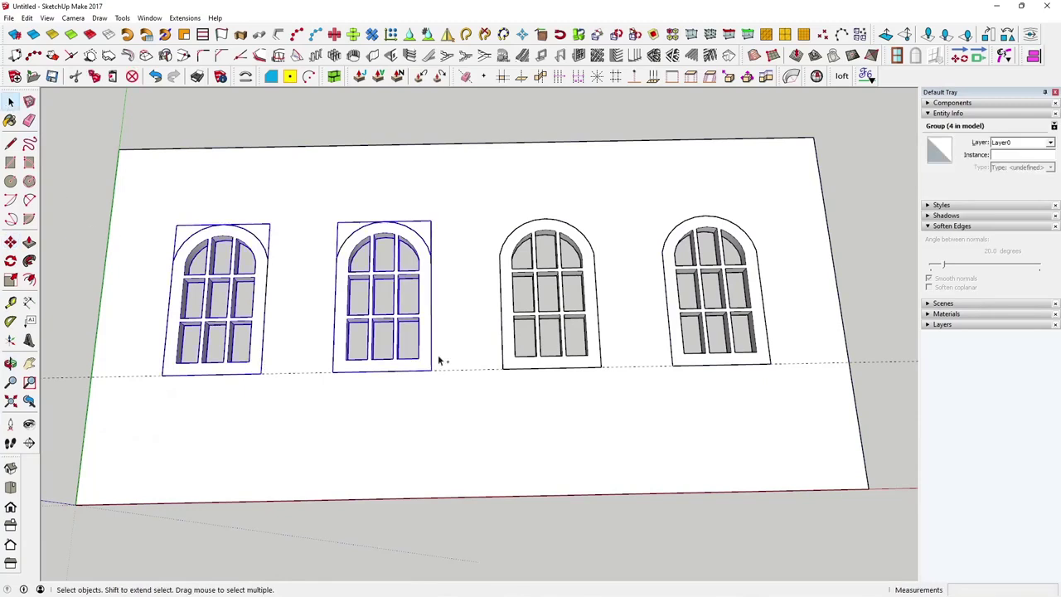
shift+click(516, 356)
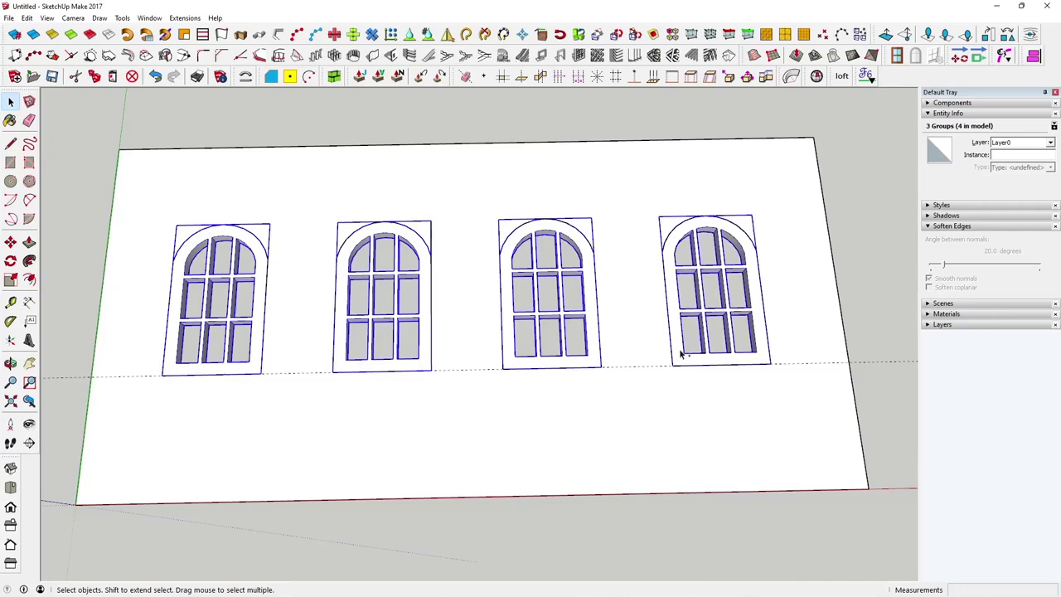
right_click(679, 355)
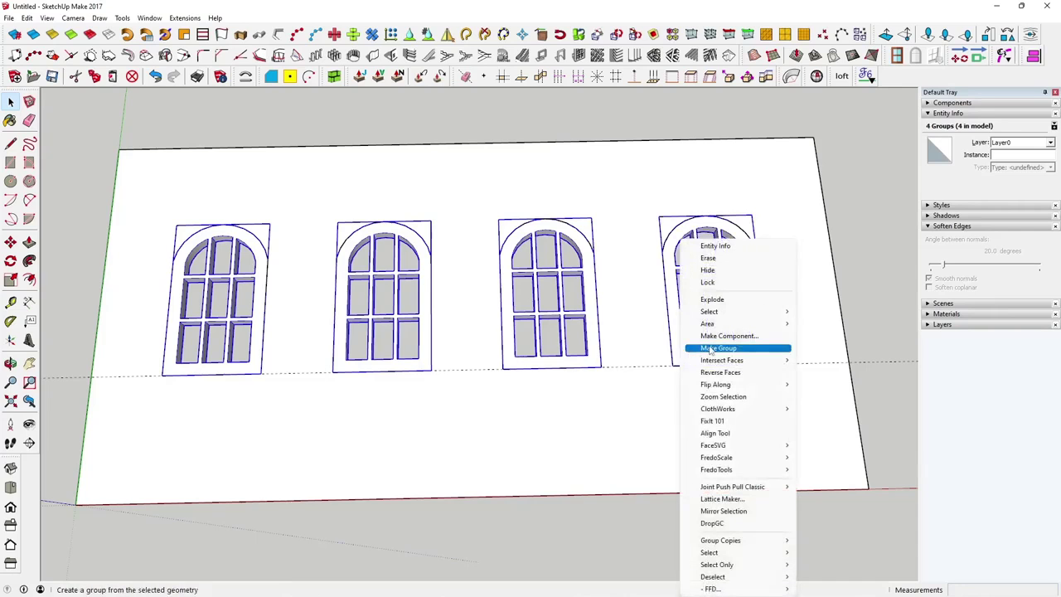
click(709, 352)
Step: Export only the selected window group as an ASCII STL in millimetres, named Windows, to the Downloads folder
middle_drag(632, 365, 602, 368)
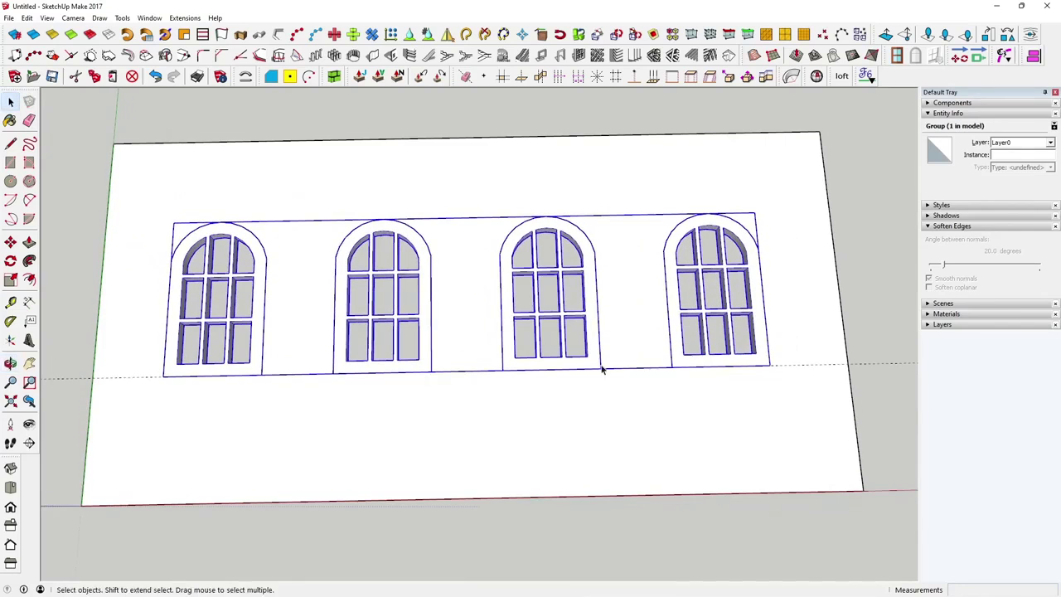
click(10, 20)
click(80, 208)
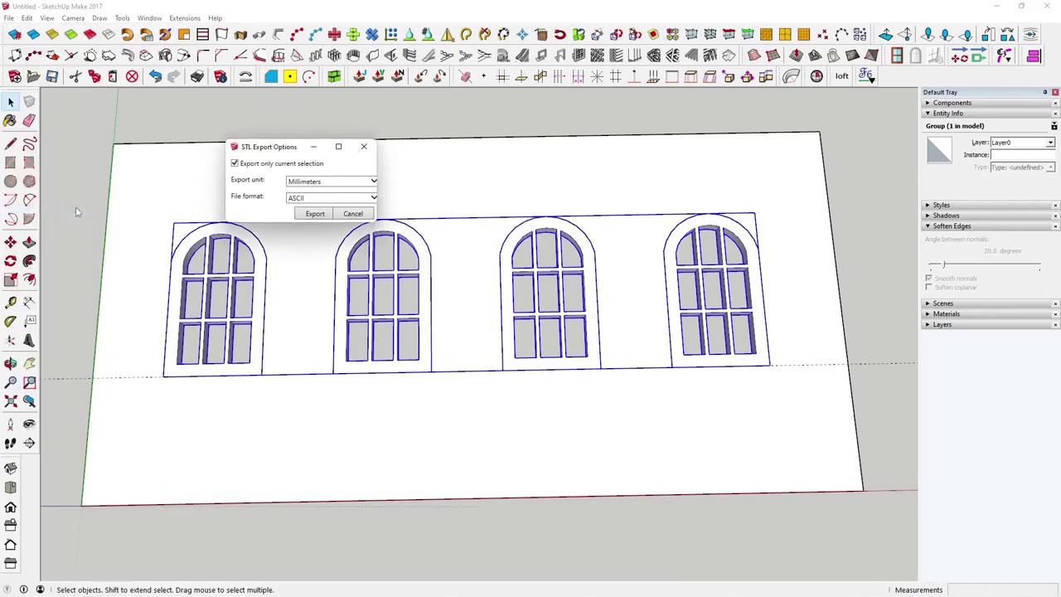
click(315, 214)
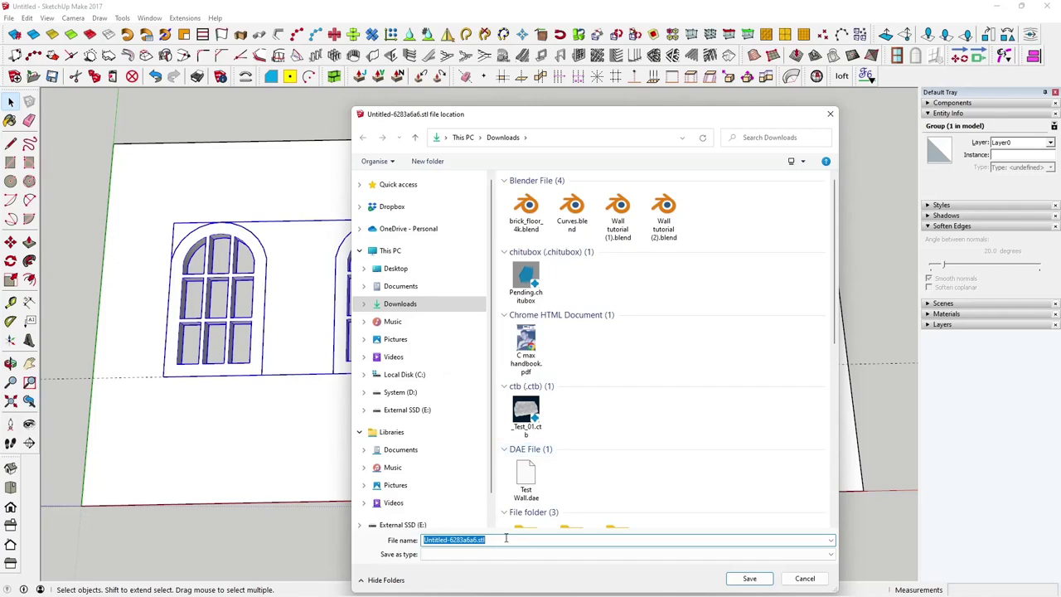
text(Windows)
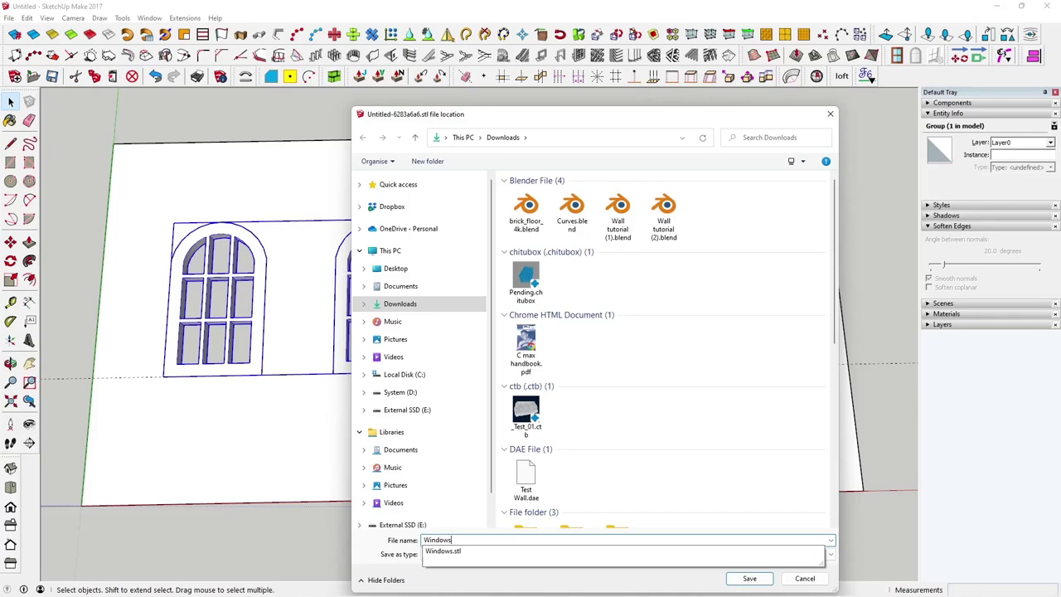
key(Return)
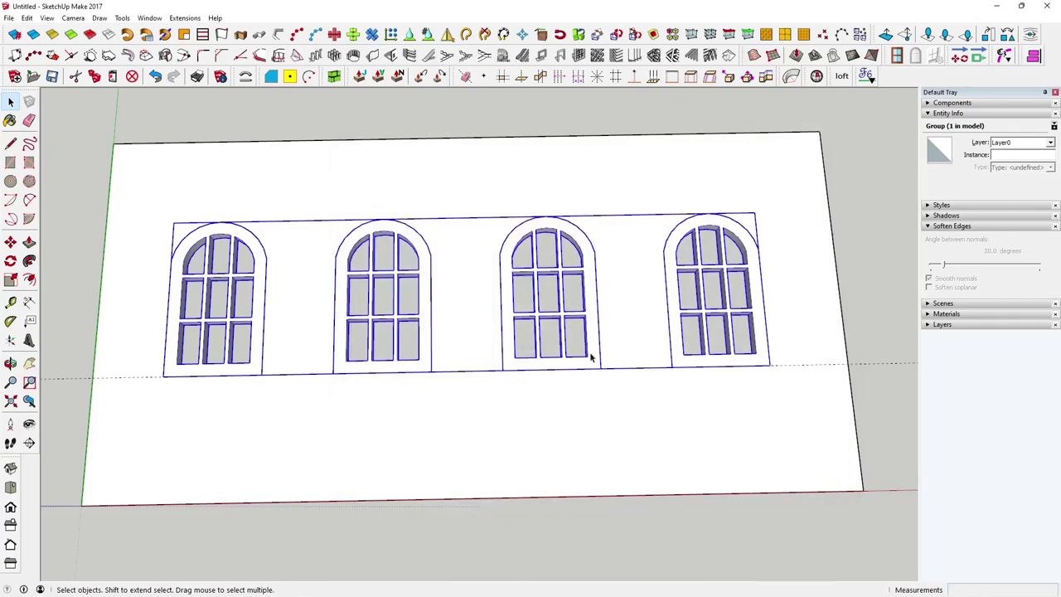
middle_drag(591, 355, 590, 370)
scroll(591, 370, down, 2)
scroll(590, 374, down, 4)
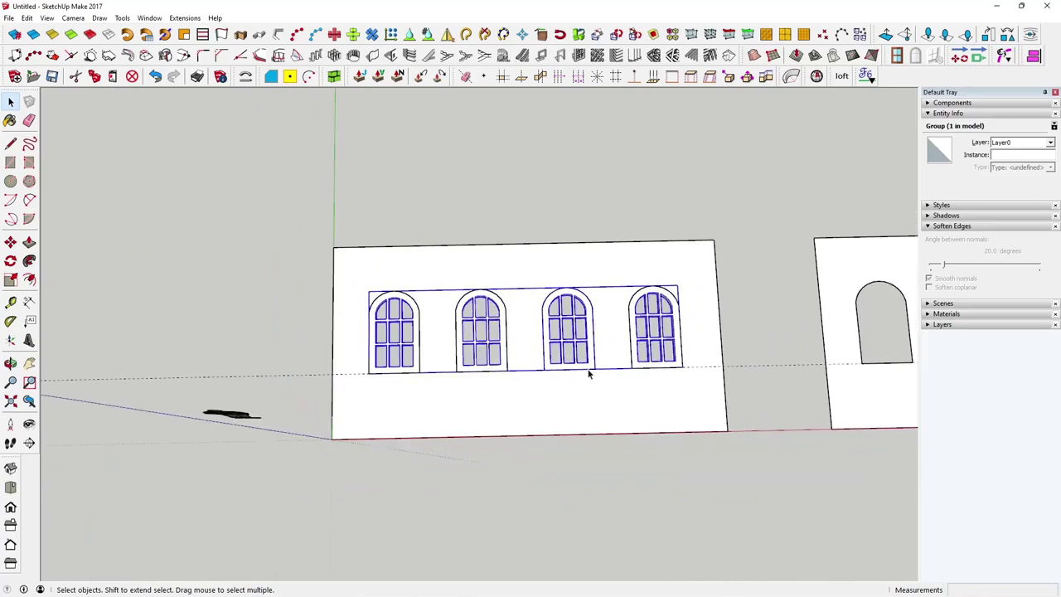
middle_drag(755, 437, 412, 440)
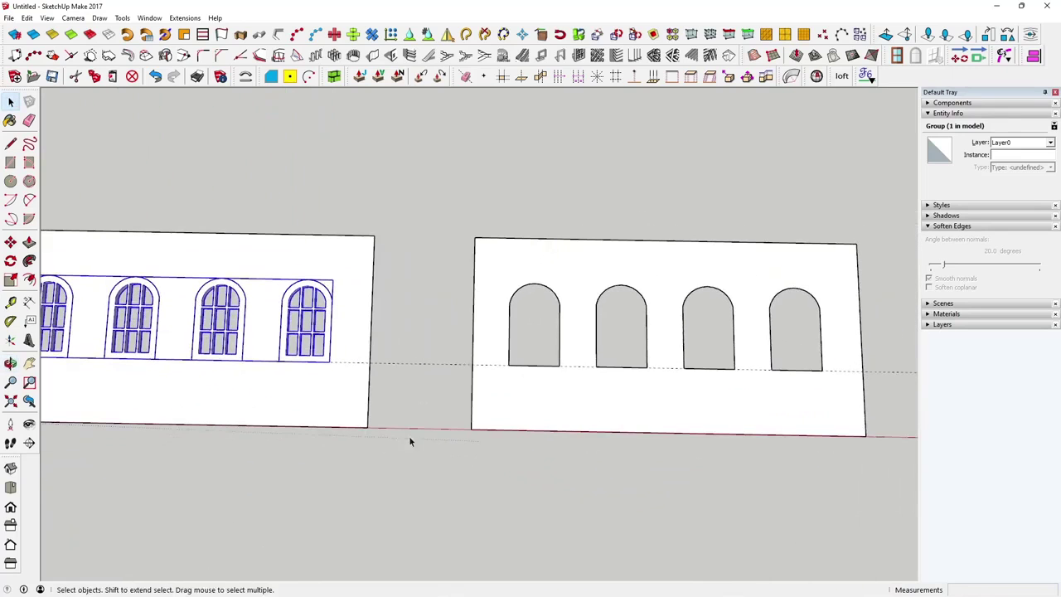
Step: Select the separate wall panel group with the four empty arched openings
middle_drag(561, 440, 573, 427)
click(557, 405)
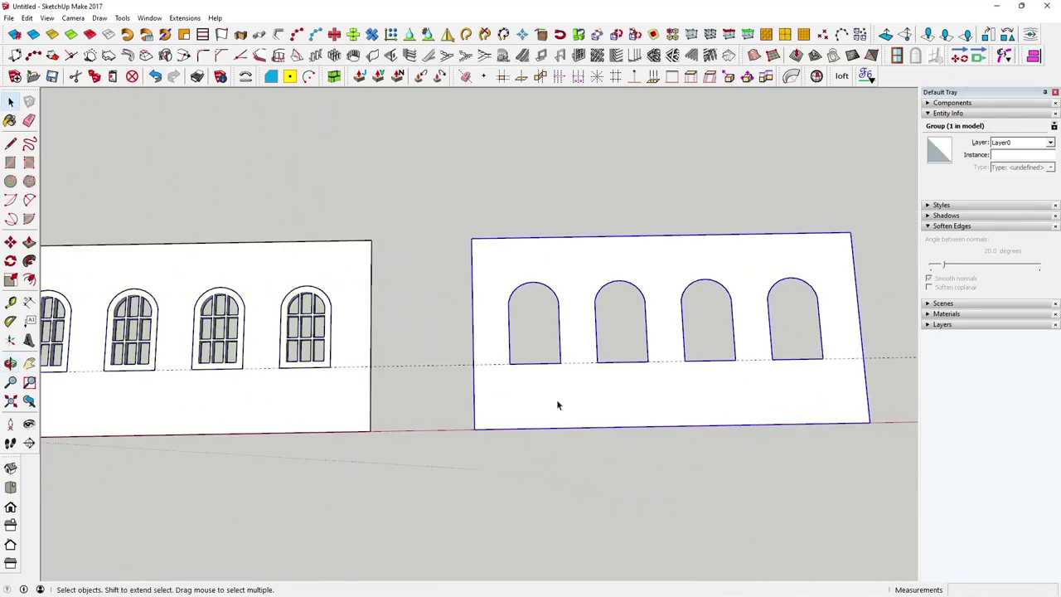
middle_drag(578, 403, 586, 416)
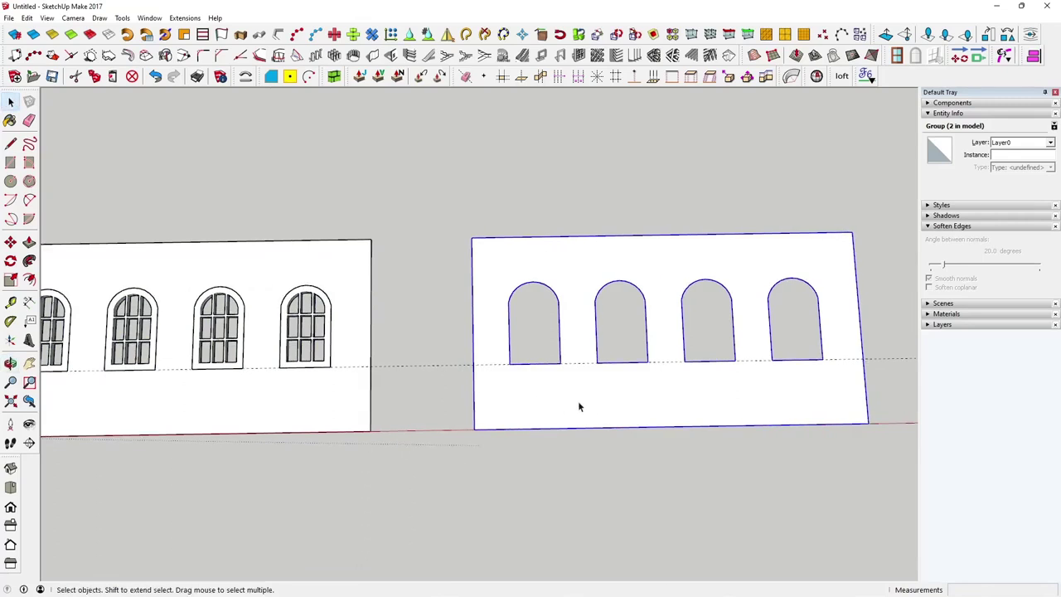
click(9, 18)
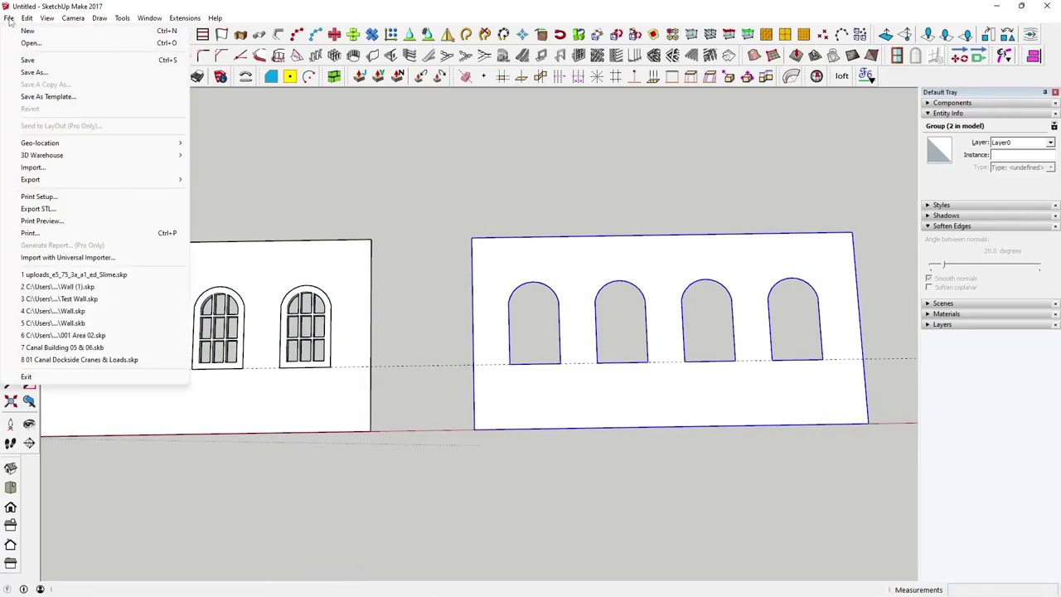
click(85, 211)
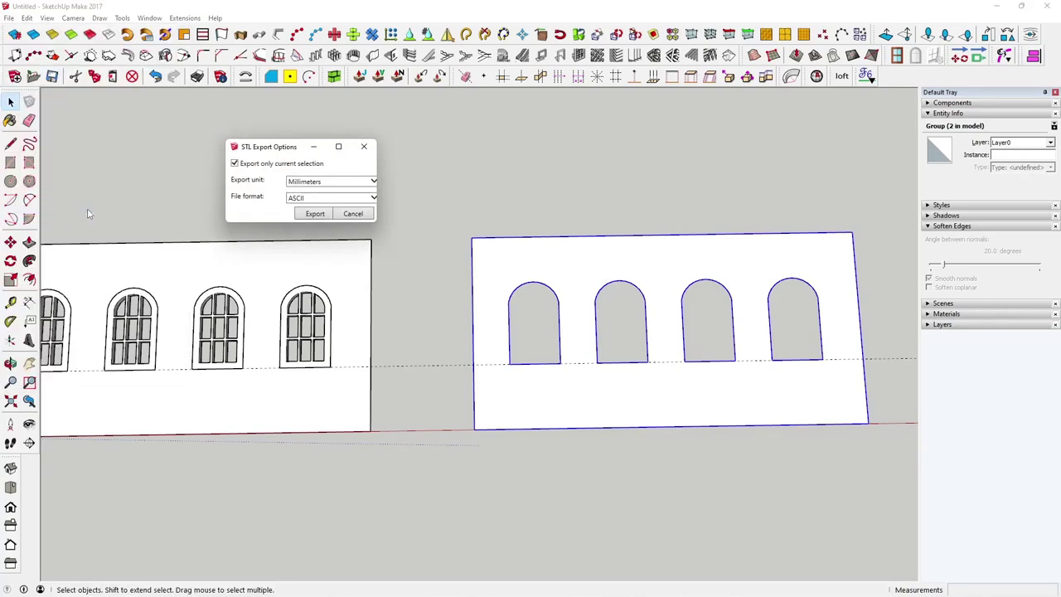
click(366, 149)
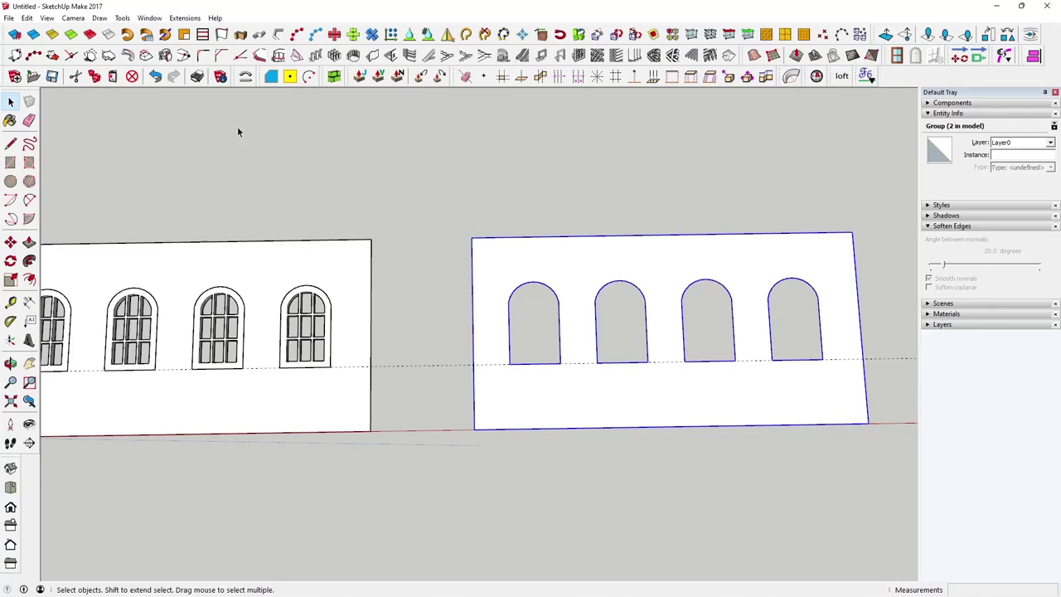
Step: Export the selected wall panel as a COLLADA file to the Downloads folder, overwriting the existing Test Wall.dae
click(9, 18)
mouse_move(64, 156)
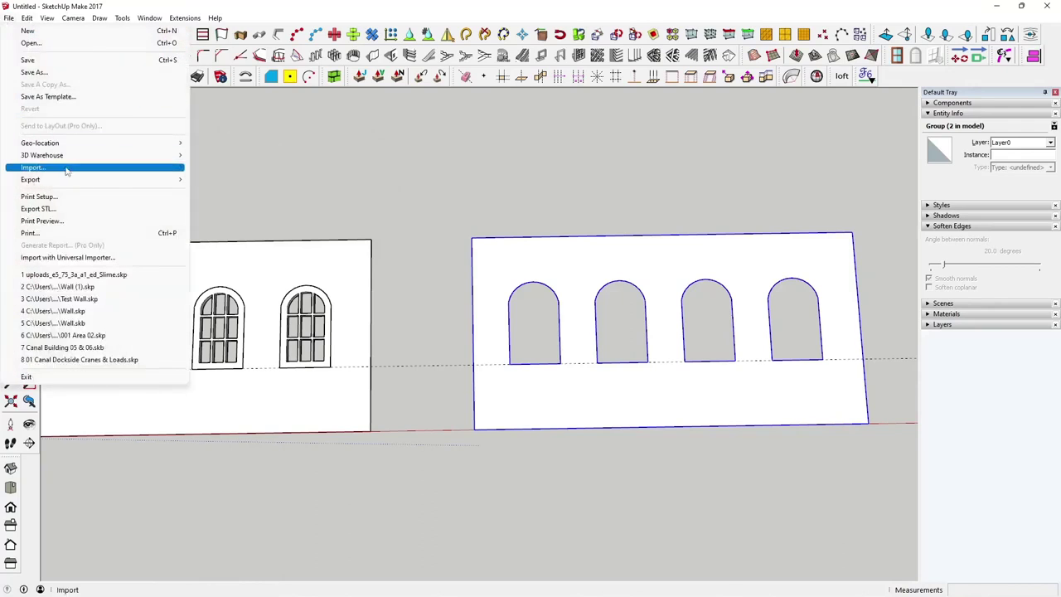
mouse_move(72, 186)
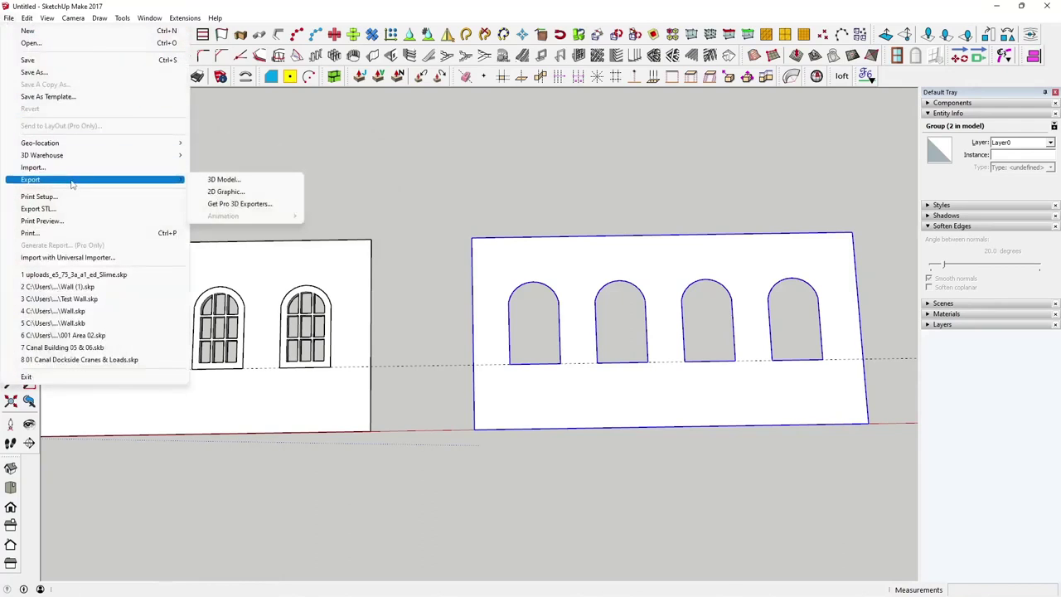
click(225, 179)
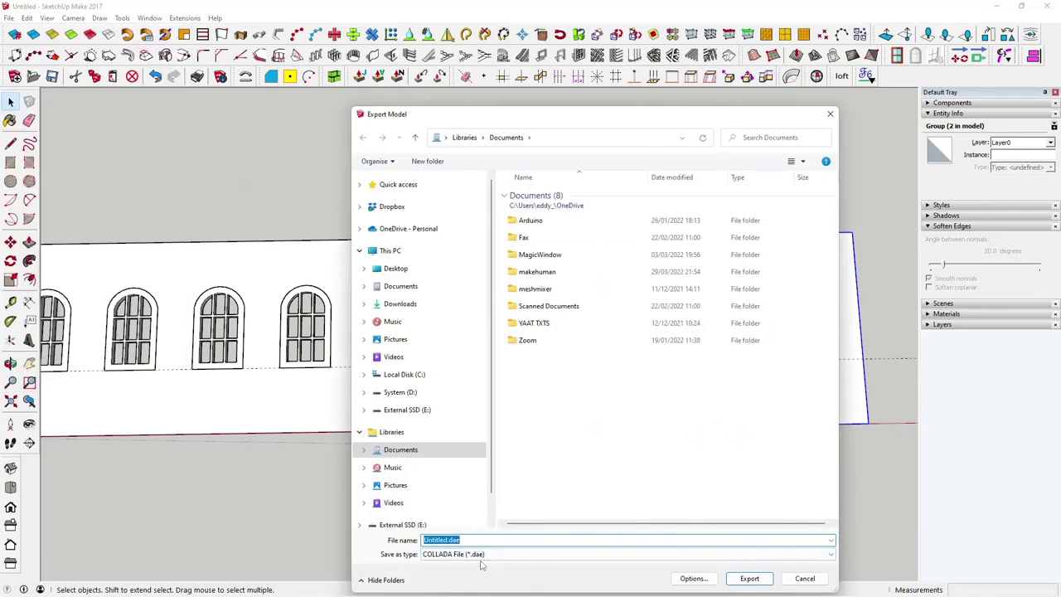
click(412, 303)
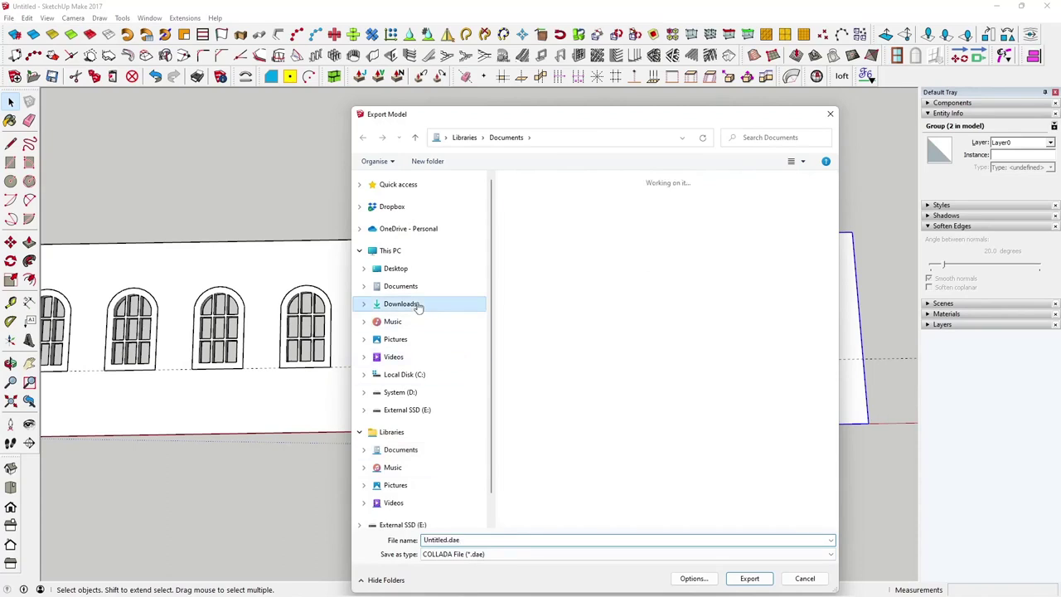
click(528, 211)
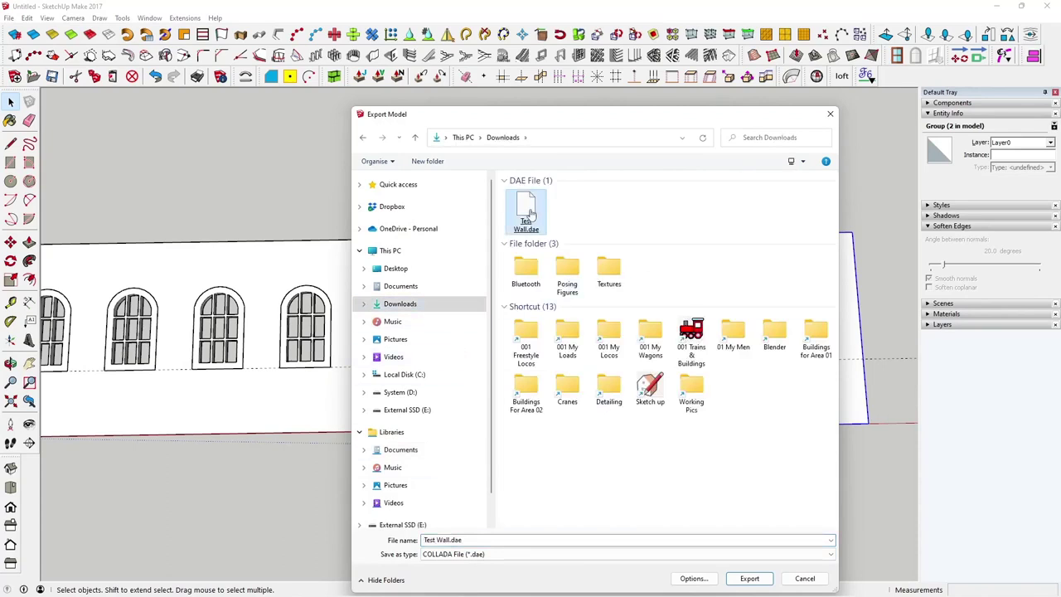
double_click(528, 214)
click(561, 300)
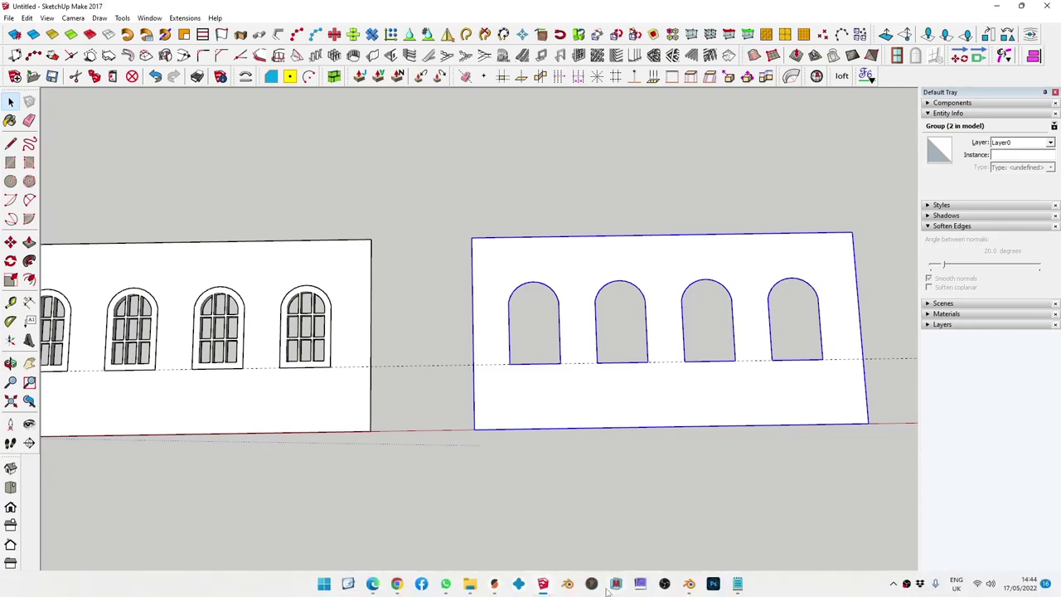
Step: Switch to Blender by launching a fresh session and dismiss its splash screen
mouse_move(689, 586)
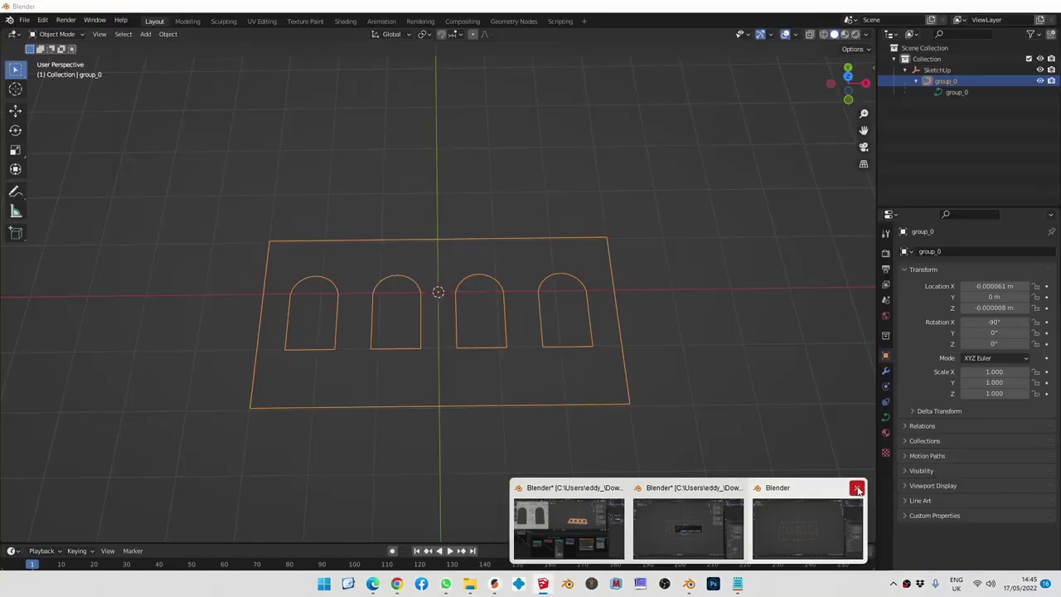
mouse_move(854, 496)
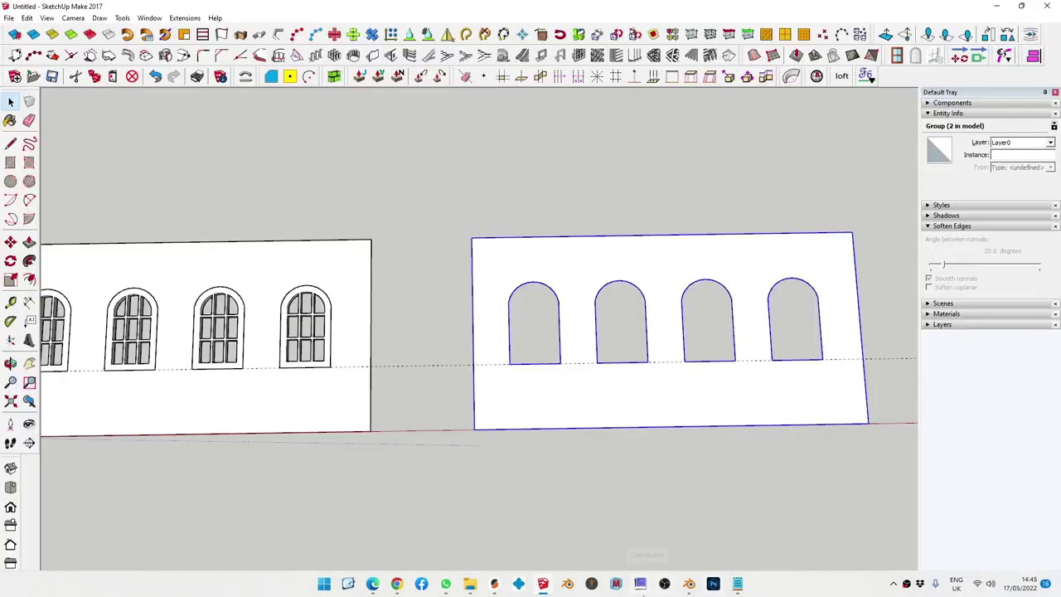
click(323, 585)
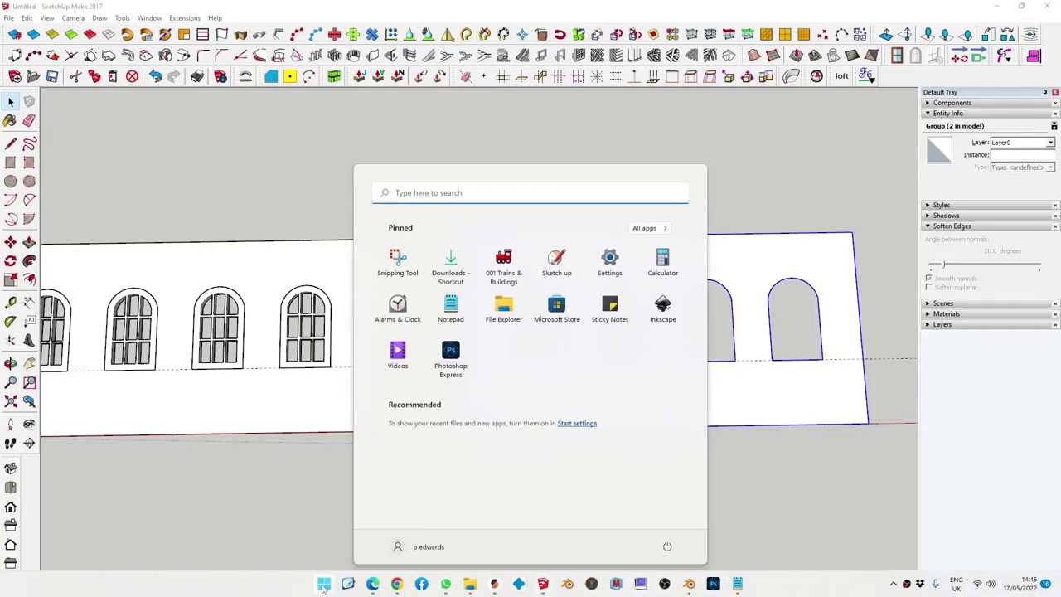
click(647, 227)
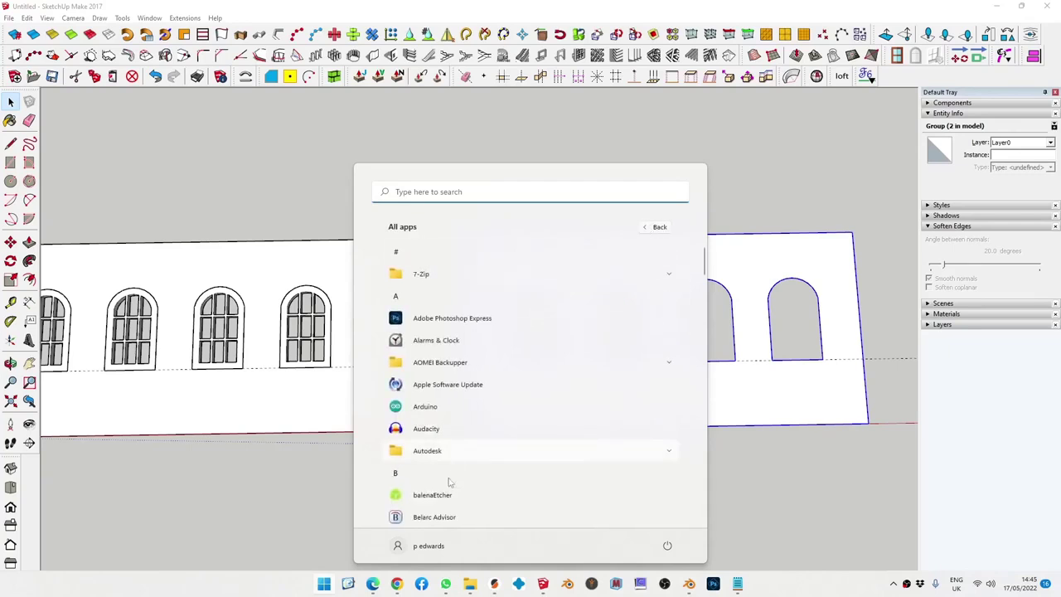
scroll(448, 506, down, 3)
click(433, 415)
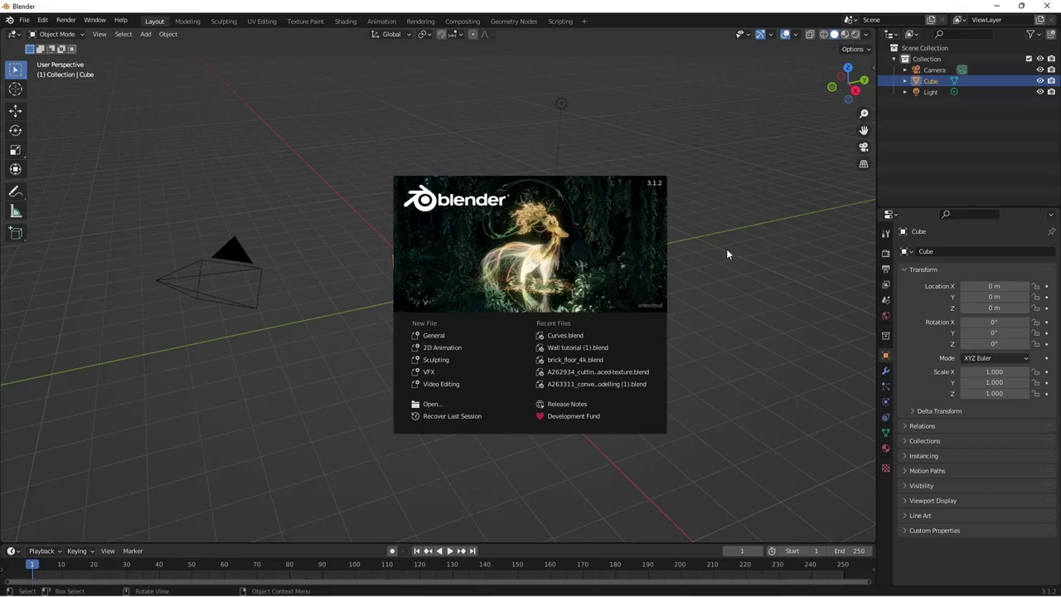
click(726, 270)
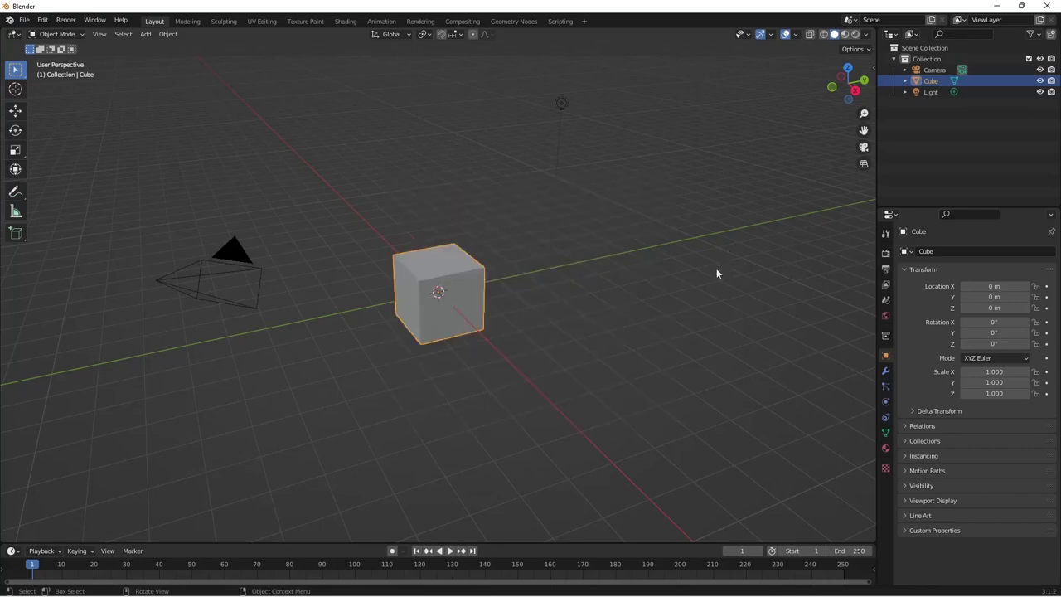
Step: Delete the default cube, camera and light from the scene
click(578, 360)
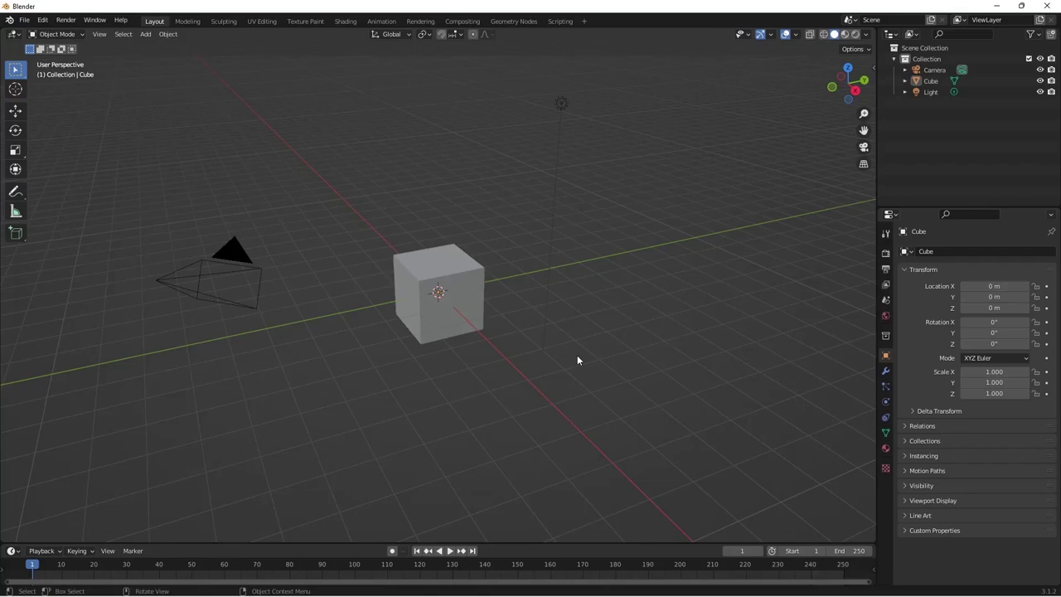
key(a)
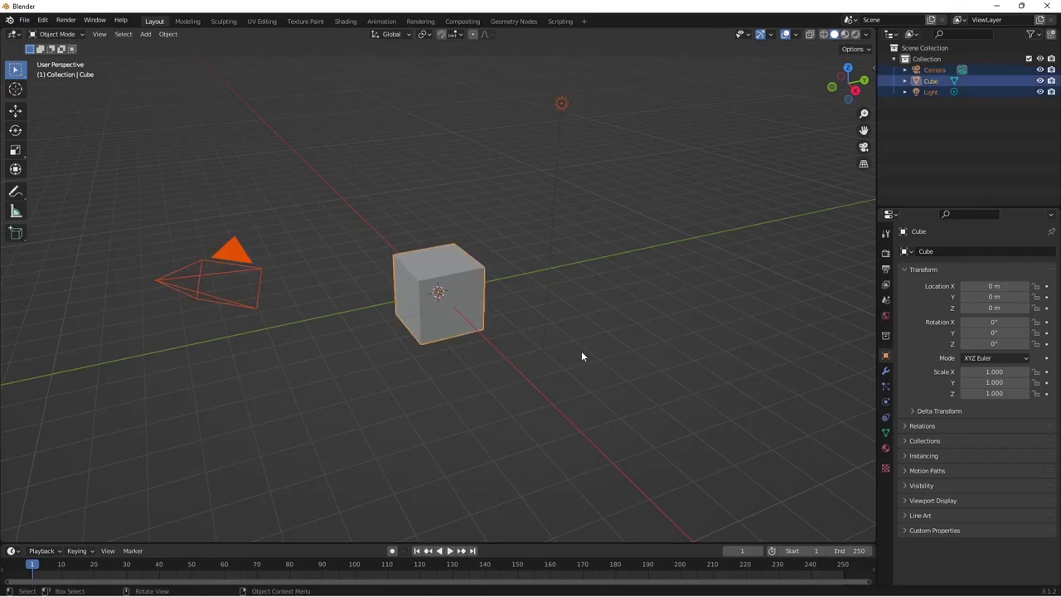
key(Delete)
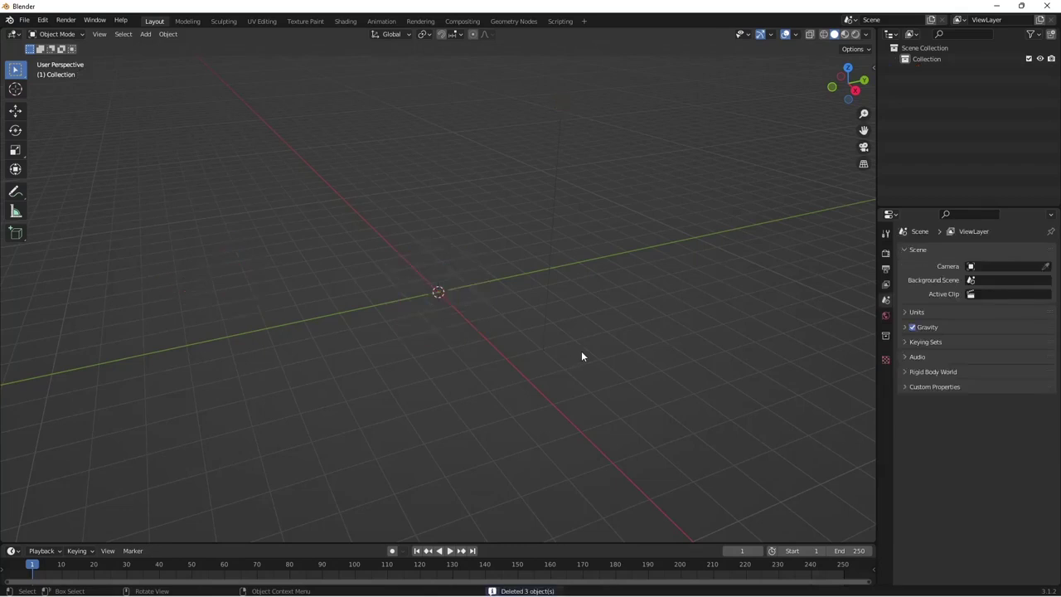
Step: Import the COLLADA file Test Wall.dae from the Downloads folder
middle_drag(558, 358, 546, 382)
click(24, 20)
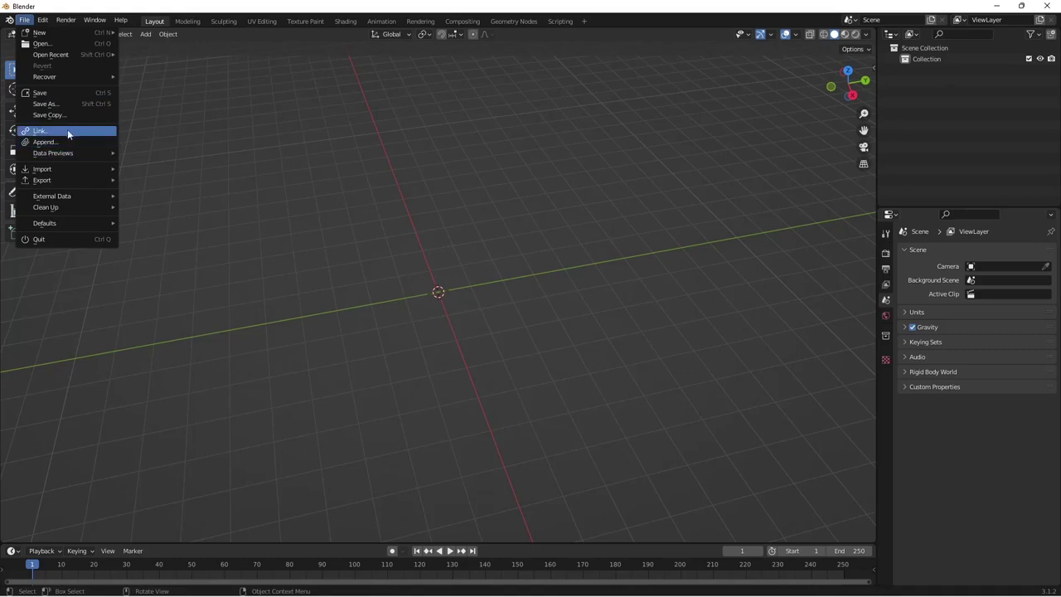
mouse_move(70, 168)
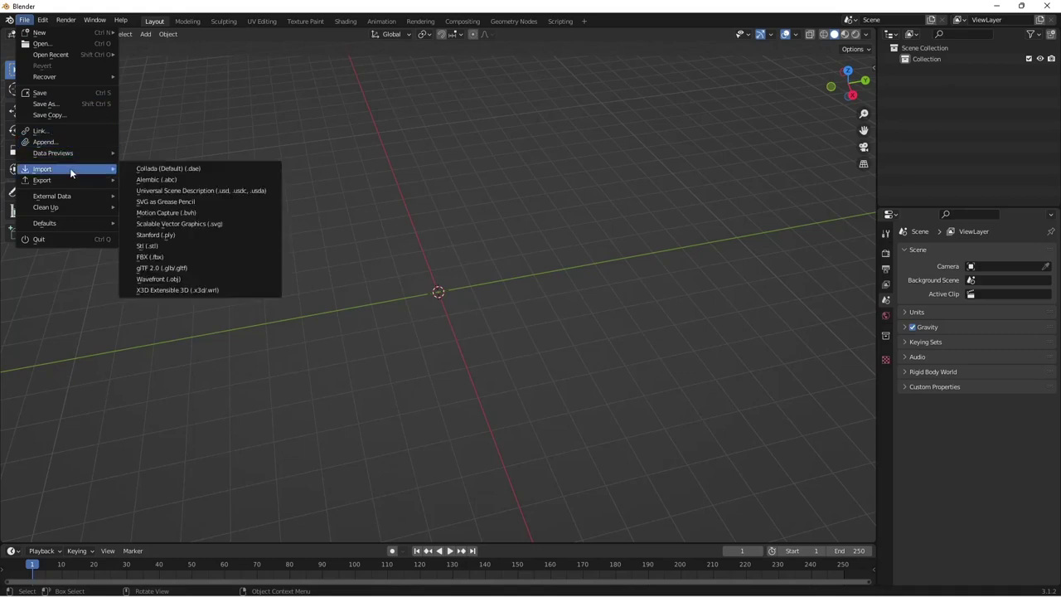
click(202, 168)
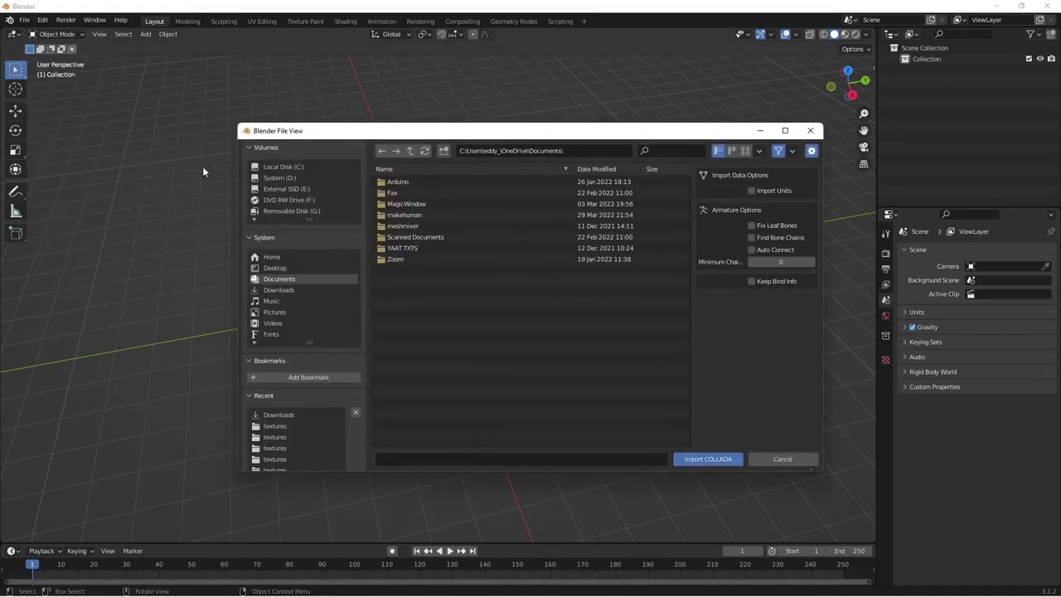
click(291, 289)
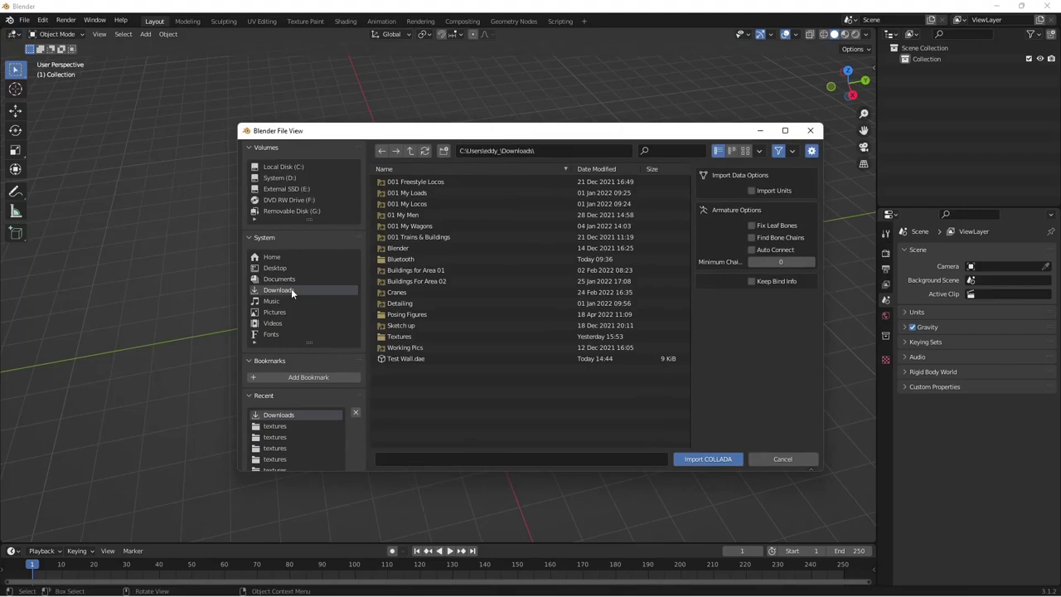
double_click(419, 358)
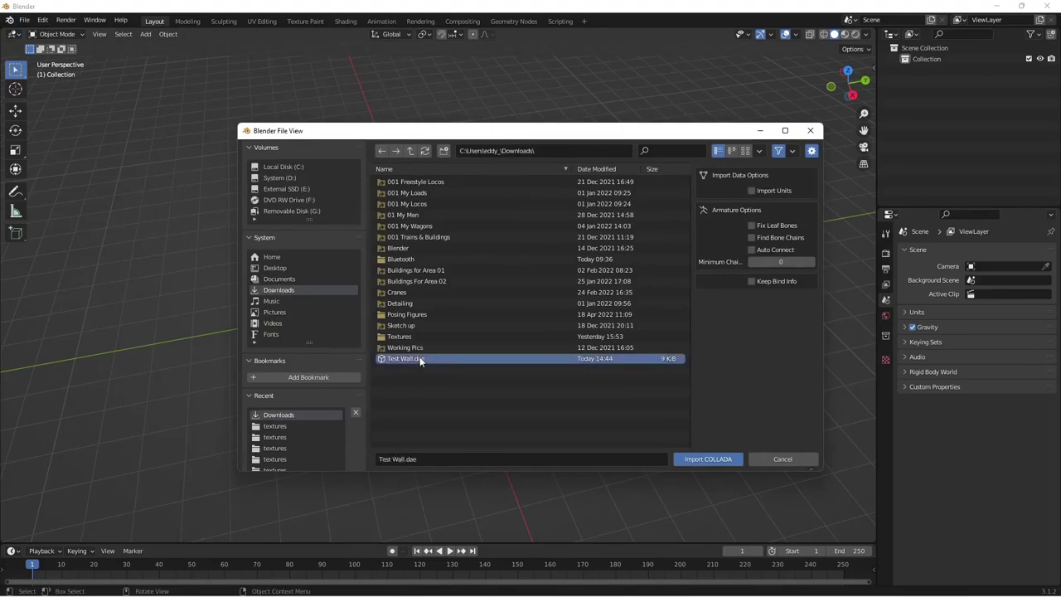
Step: Expand the imported SketchUp hierarchy and delete the camera that came with the wall panel
scroll(491, 403, down, 4)
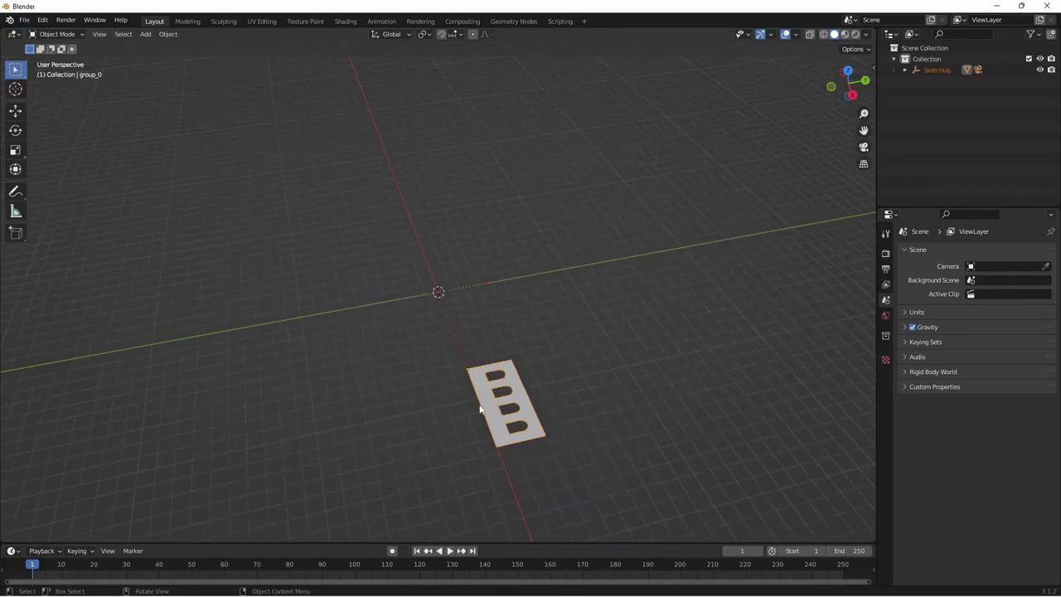
middle_drag(491, 403, 537, 317)
scroll(537, 315, up, 2)
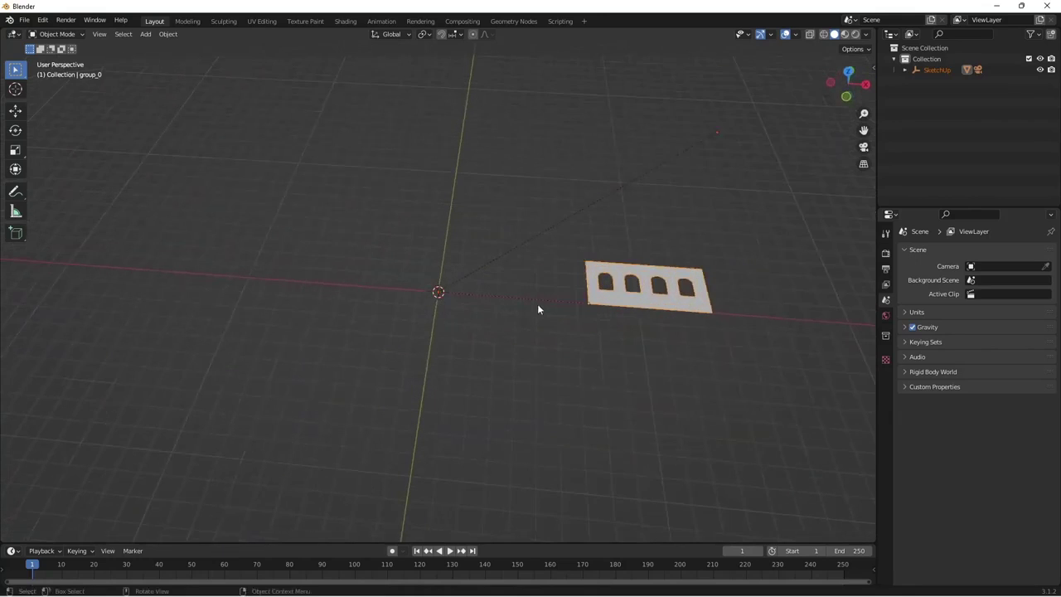
click(905, 70)
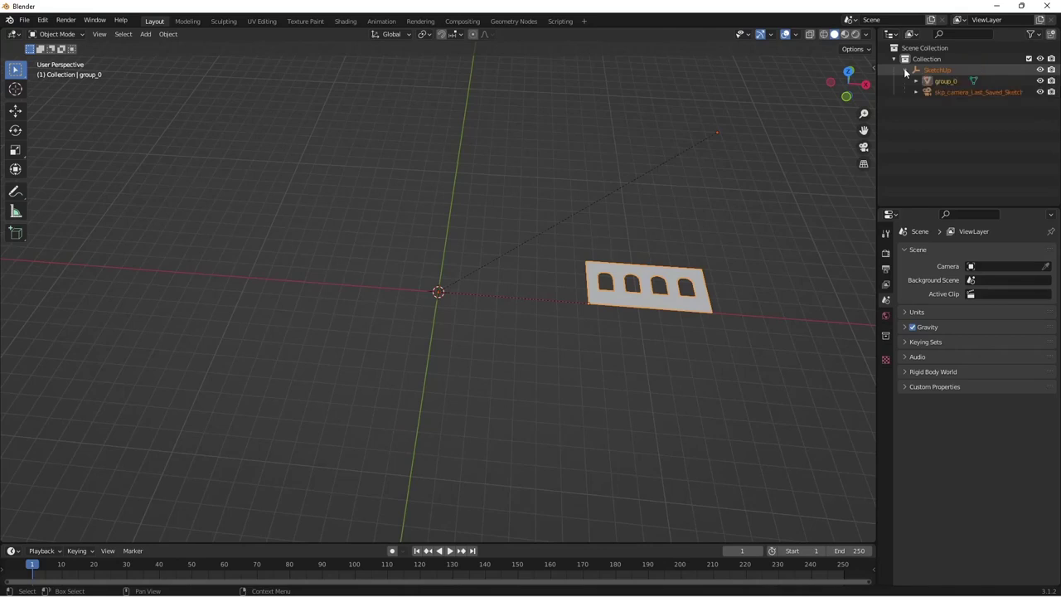
right_click(956, 92)
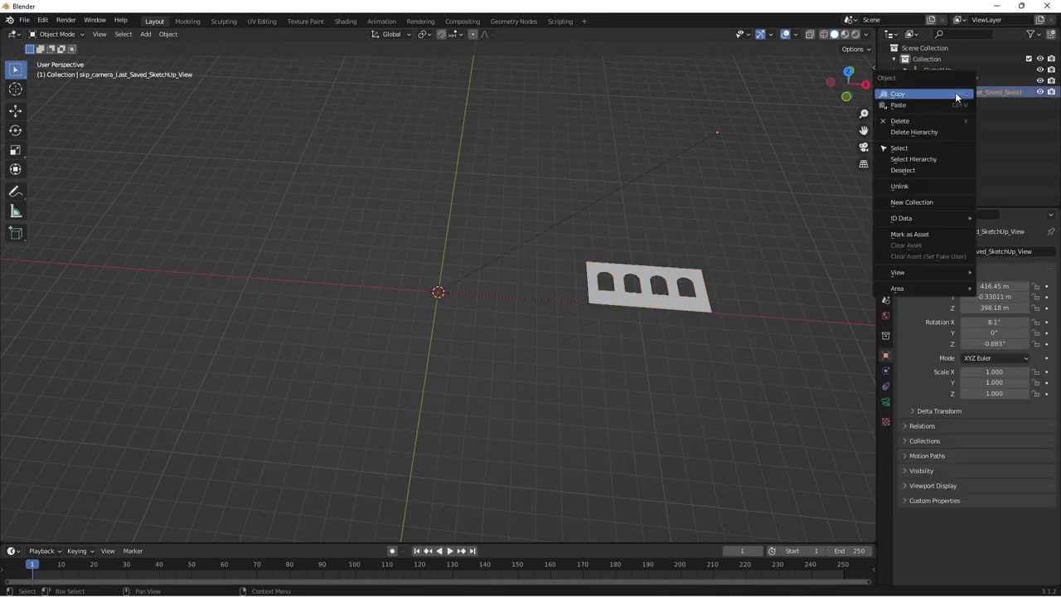
click(943, 121)
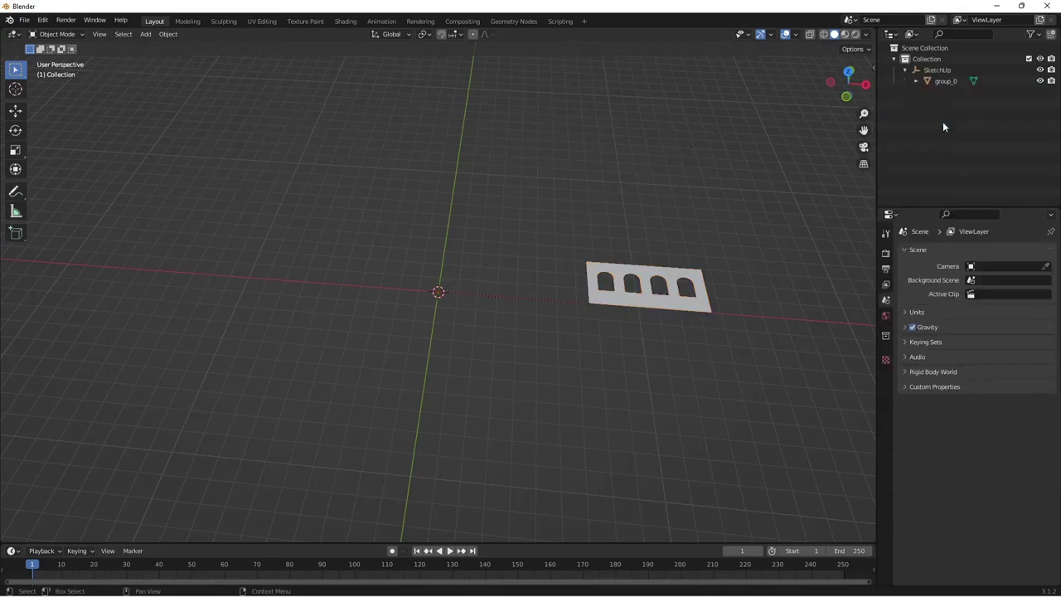
Step: Select the imported wall panel and set its origin to Center of Mass (Surface)
click(619, 304)
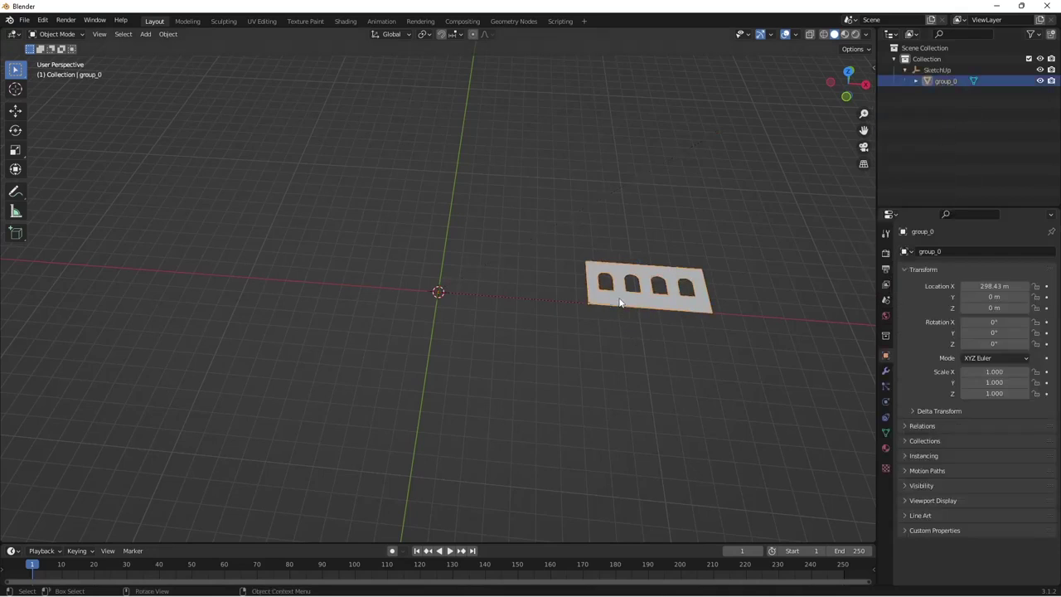
scroll(620, 303, up, 2)
right_click(677, 298)
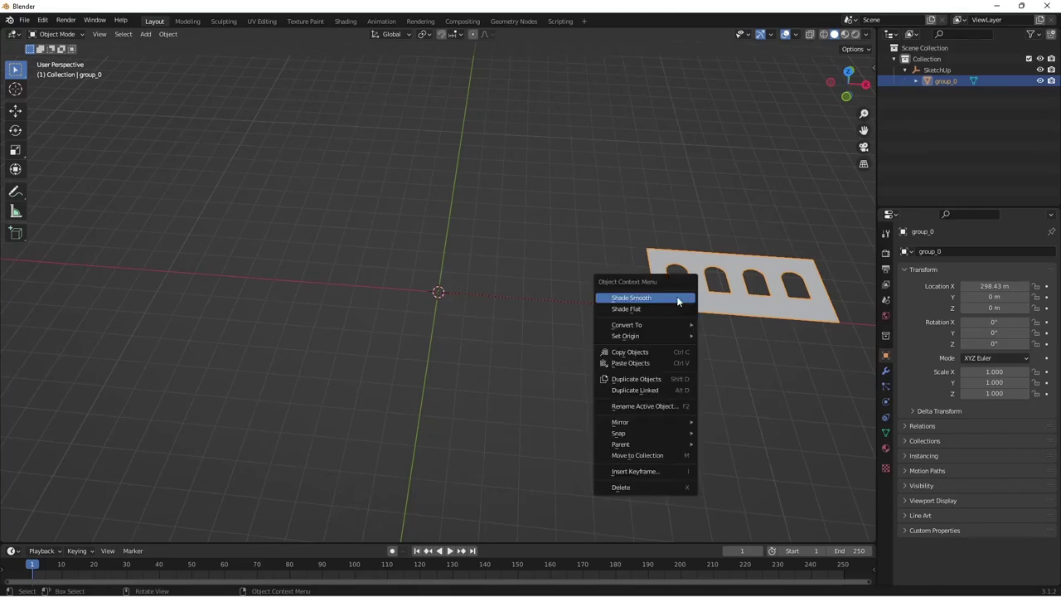
mouse_move(637, 337)
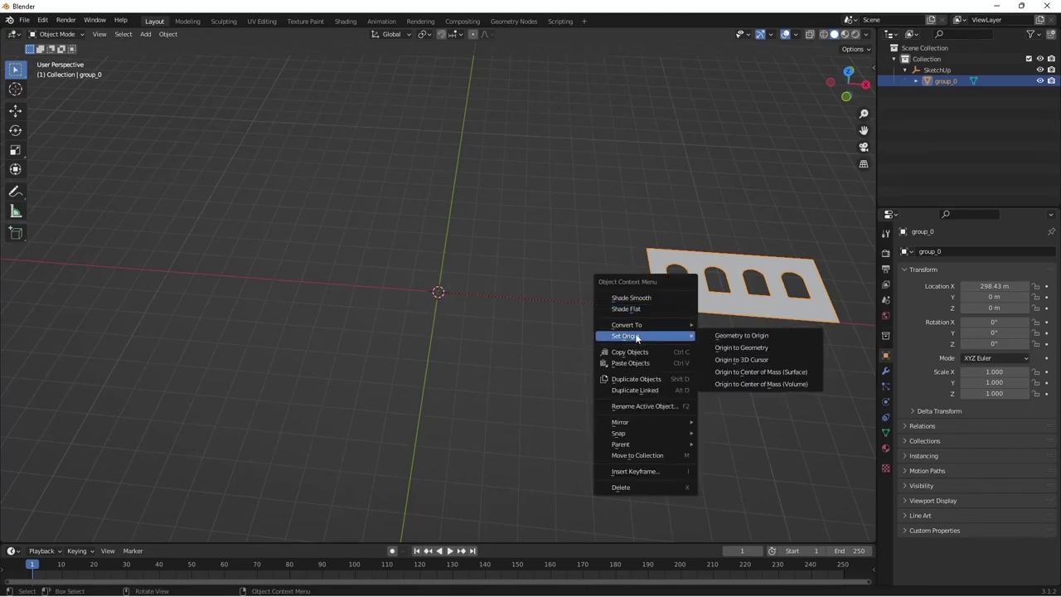
click(754, 372)
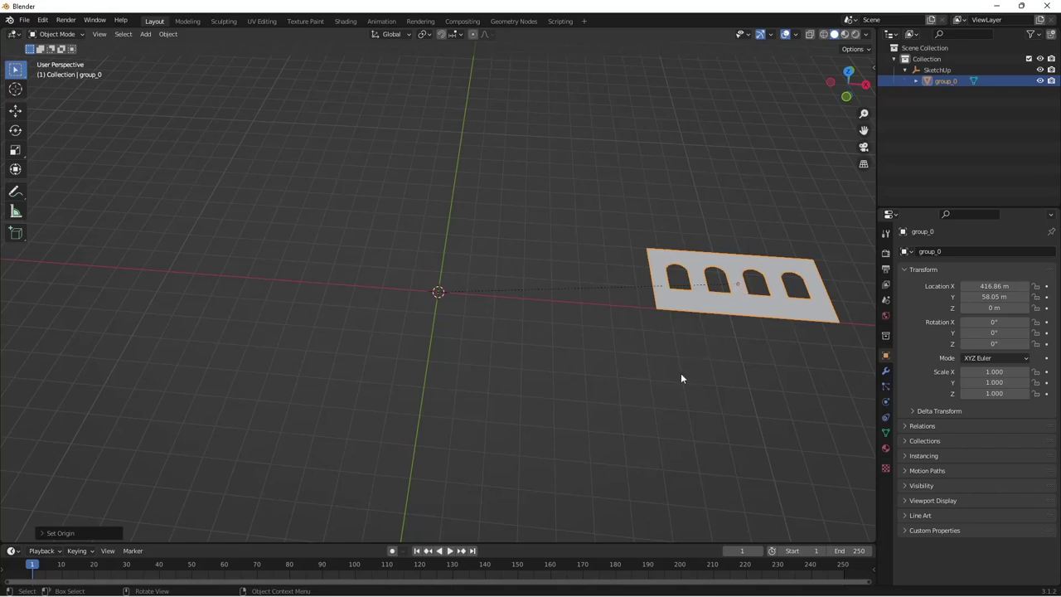
Step: Snap the selected wall panel to the 3D cursor at the world origin, then deselect it
key(shift+s)
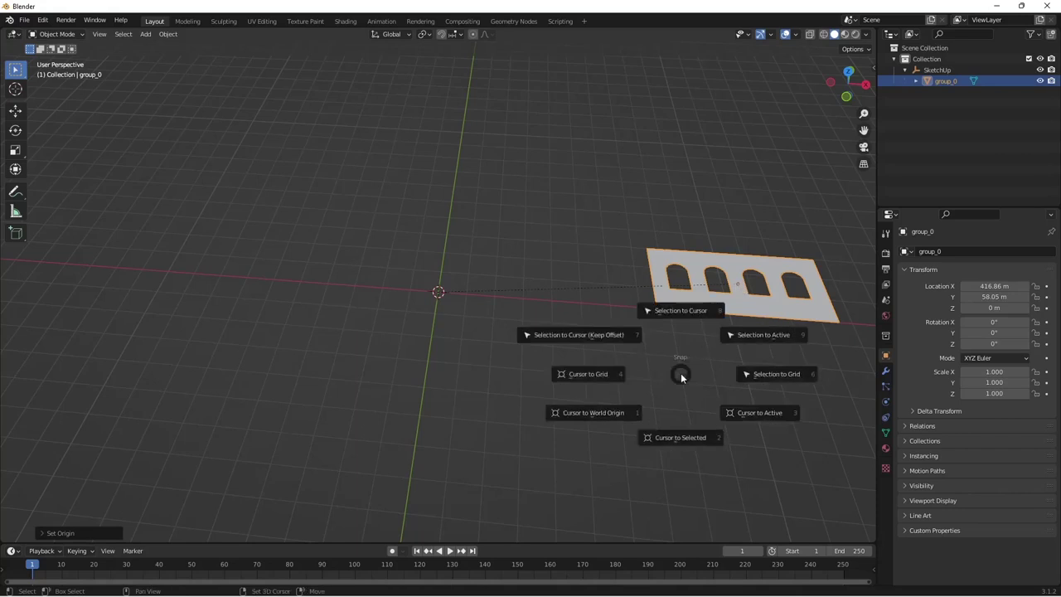
click(694, 311)
click(489, 378)
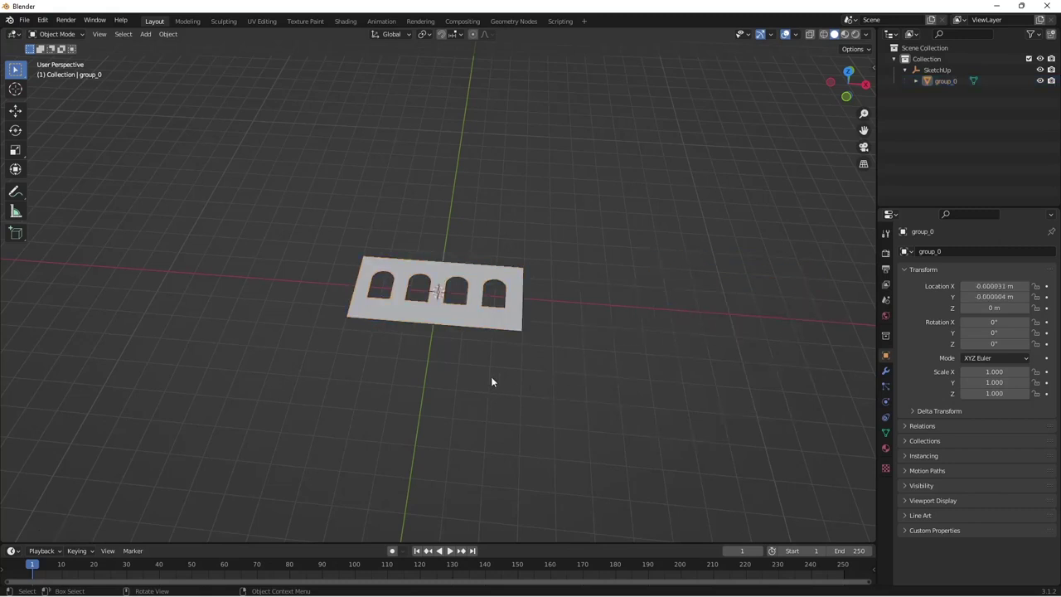
middle_drag(491, 377, 493, 327)
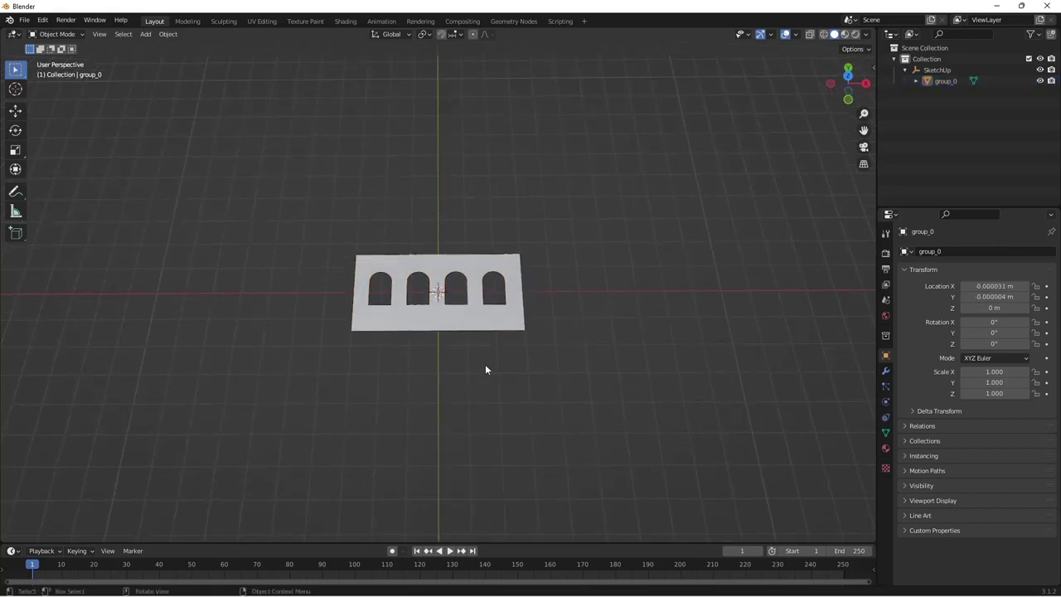
Step: Clean up the wall panel's triangulated mesh by applying Limited Dissolve to all of its geometry in Edit Mode, then return to Object Mode
click(452, 325)
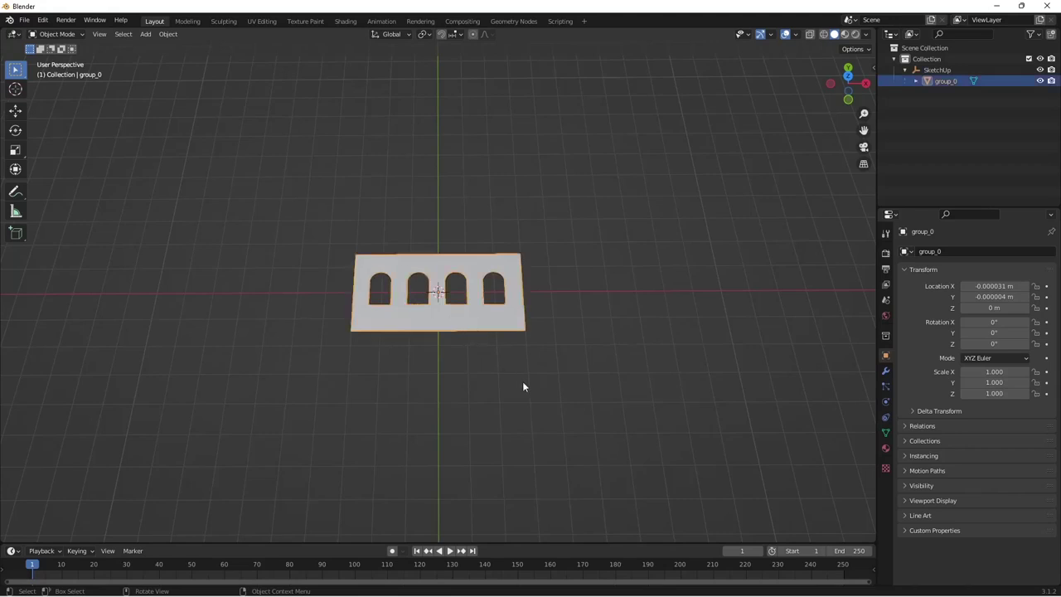
key(Tab)
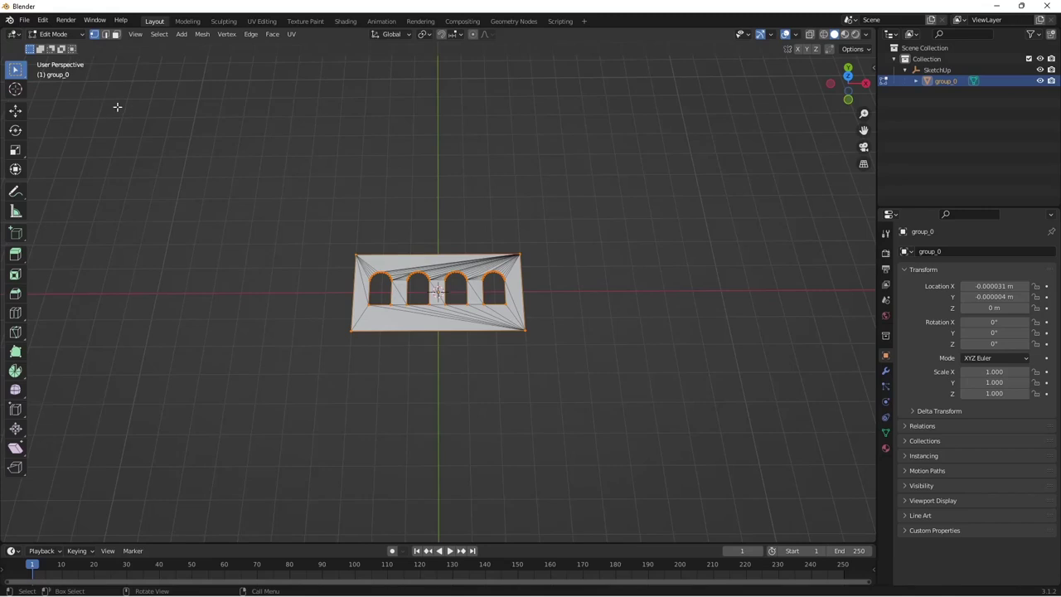
key(Tab)
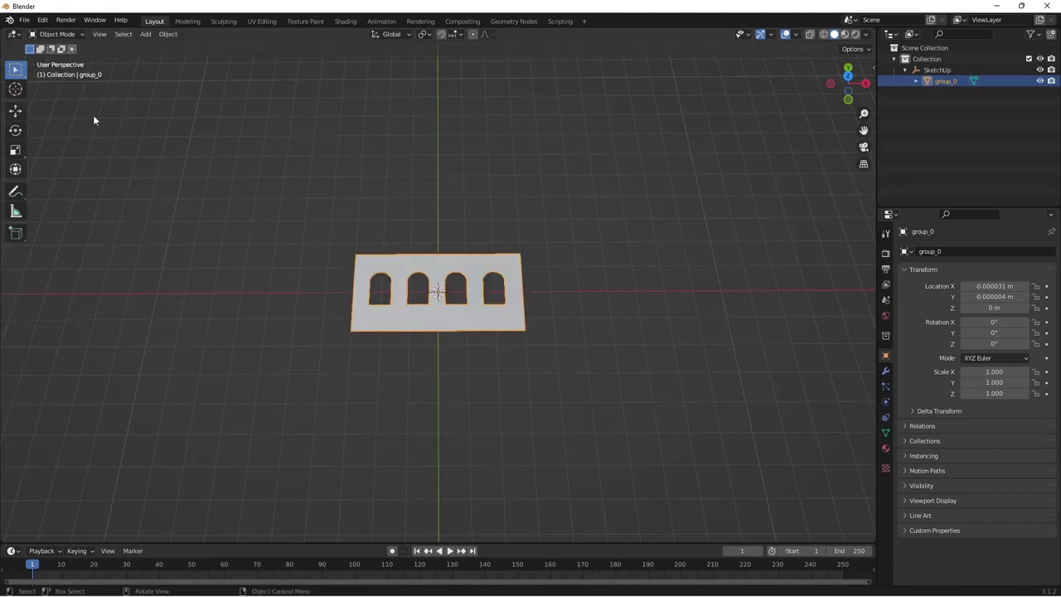
key(Tab)
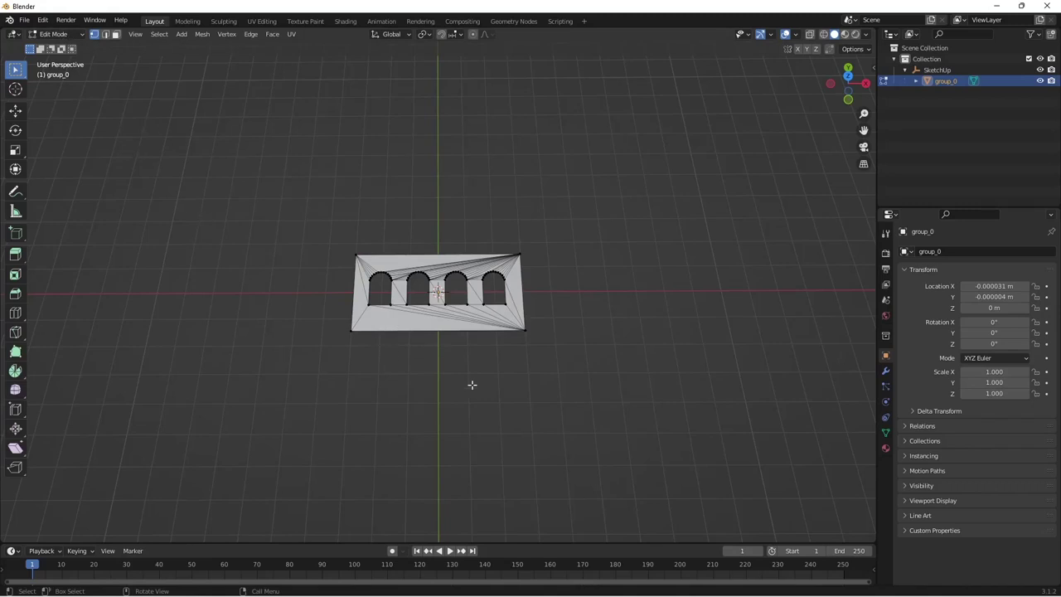
key(a)
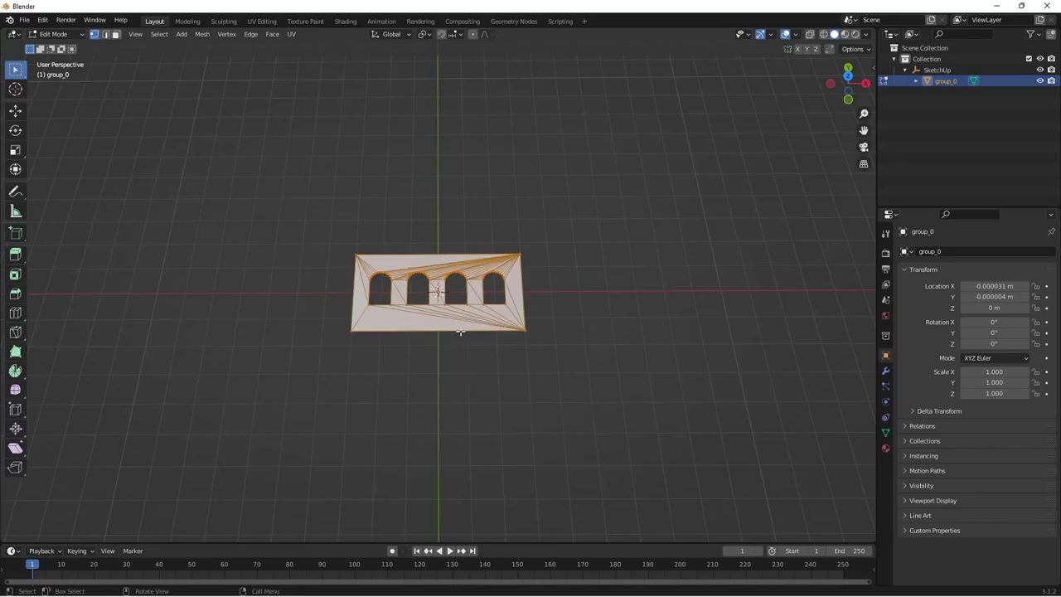
scroll(460, 327, up, 4)
scroll(461, 328, up, 1)
middle_drag(461, 326, 459, 357)
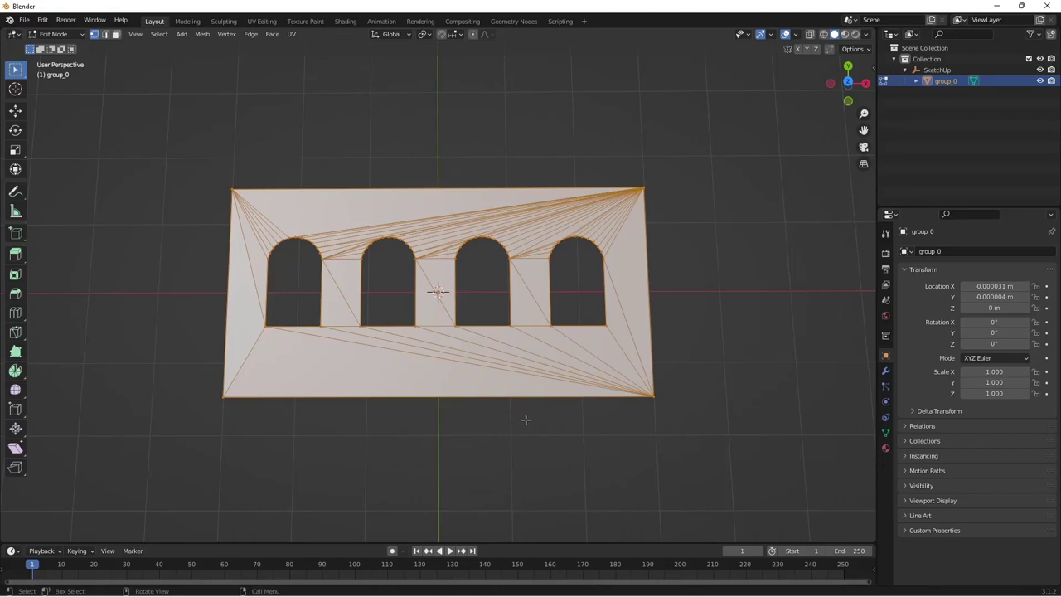
key(x)
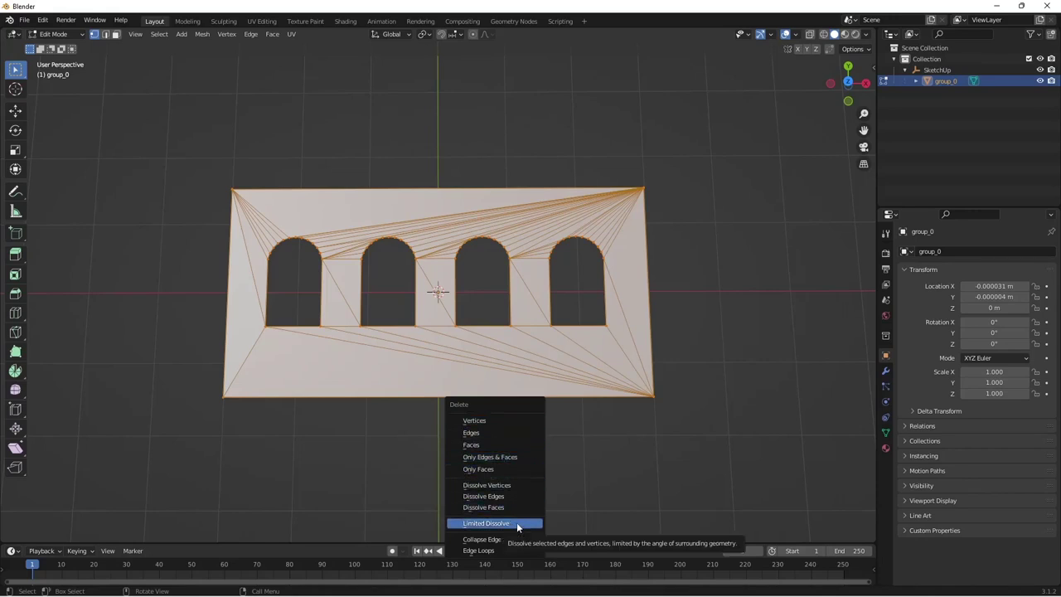
click(517, 522)
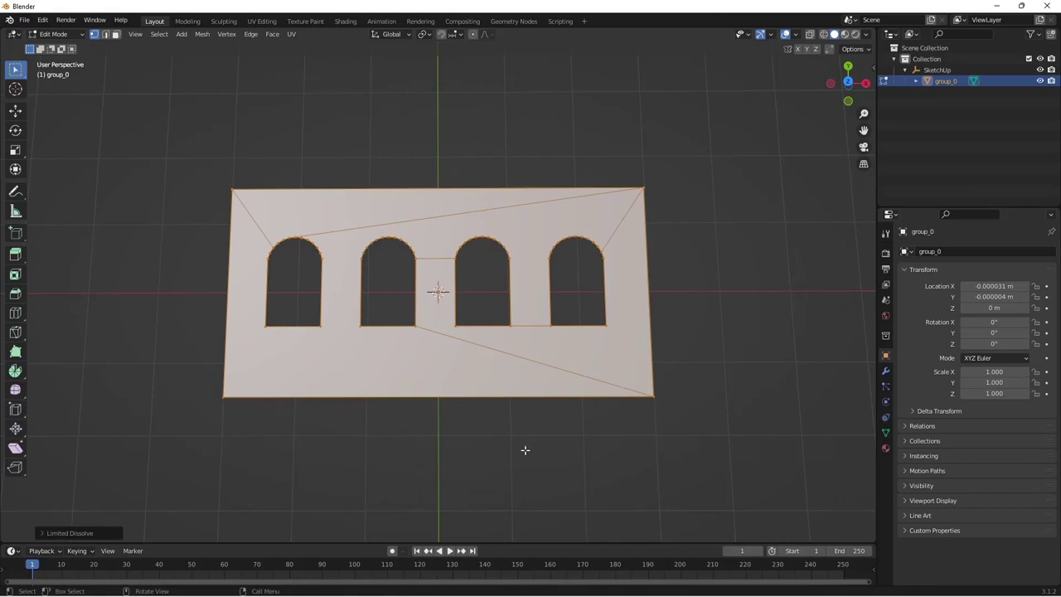
key(Tab)
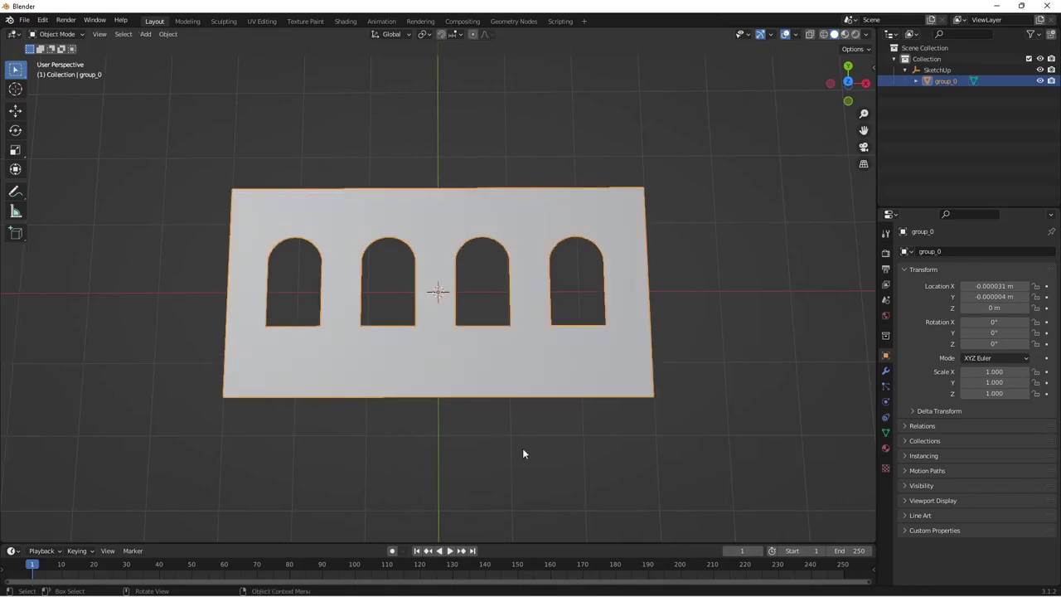
Step: Convert the wall panel from a mesh to a curve
right_click(432, 347)
mouse_move(432, 347)
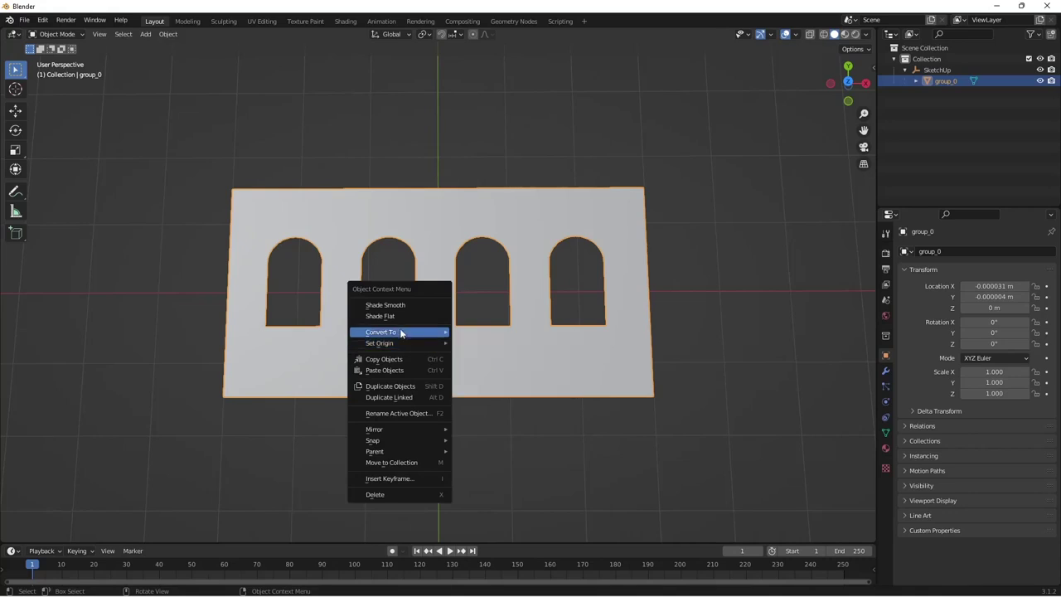
mouse_move(398, 335)
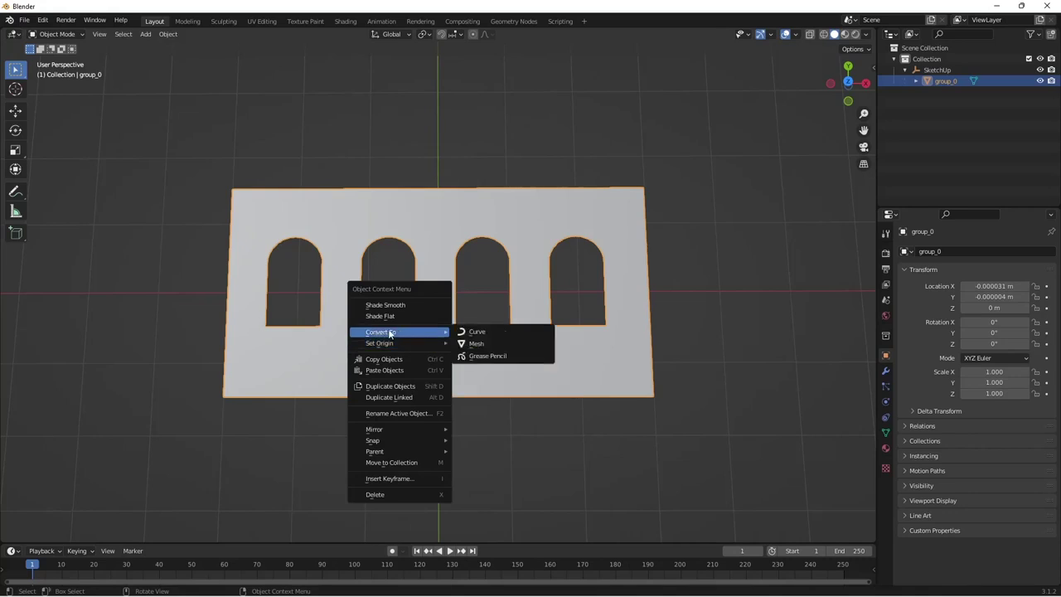
click(489, 331)
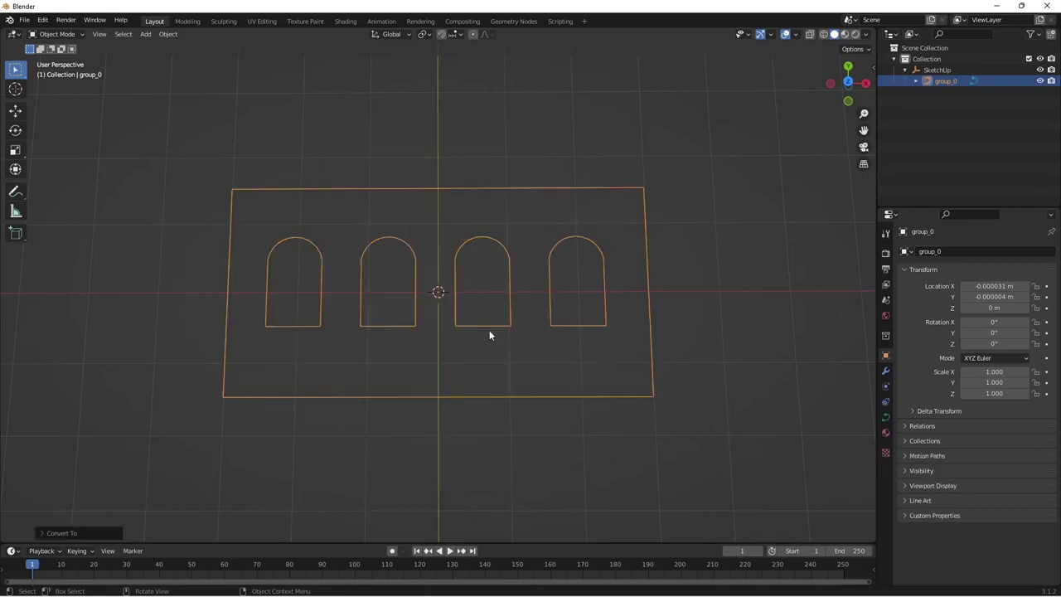
mouse_move(549, 422)
middle_down()
mouse_move(526, 410)
mouse_move(559, 329)
mouse_move(545, 410)
middle_up()
click(549, 397)
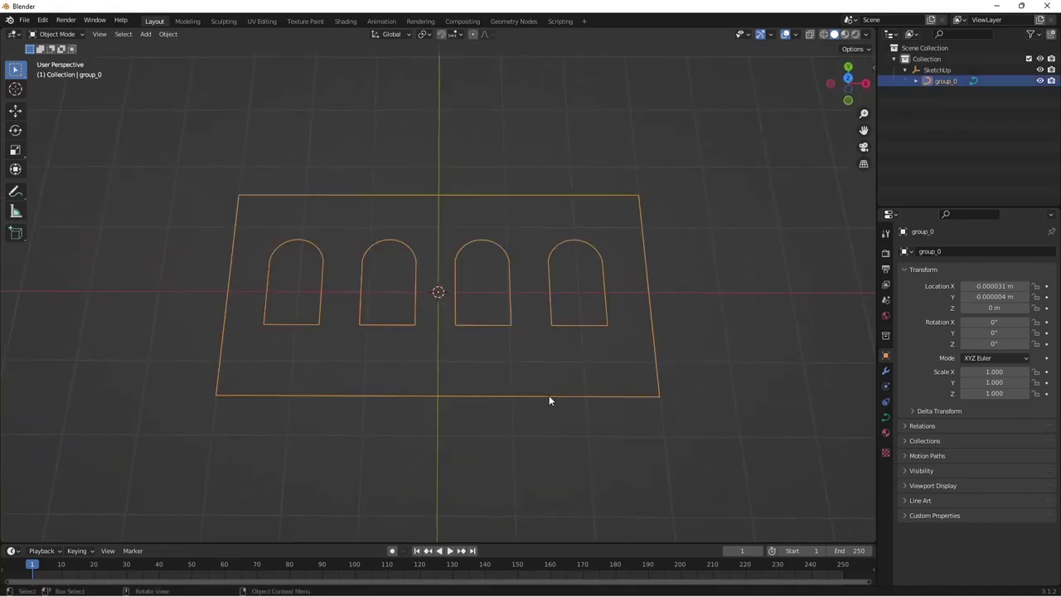
Step: Expand group_0 in the object hierarchy and copy the wall outline curve with Copy Objects
click(915, 80)
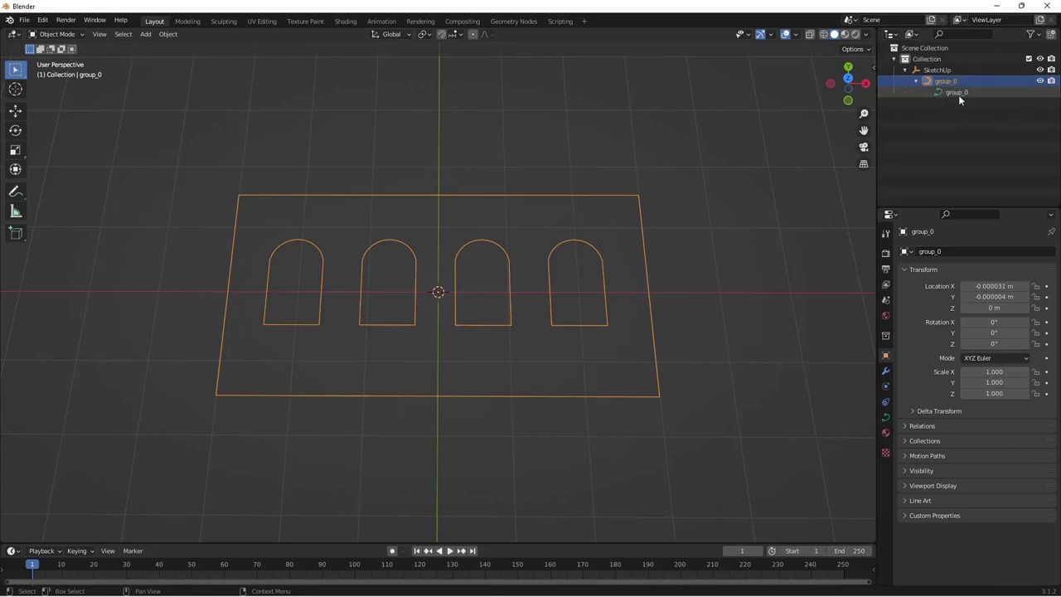
click(583, 376)
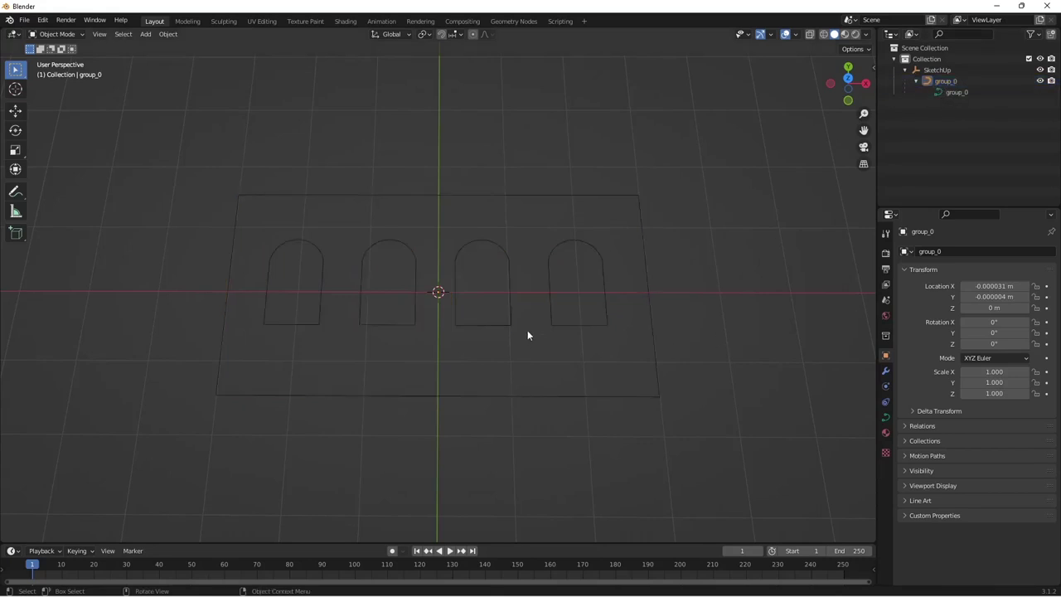
click(549, 326)
middle_drag(534, 375, 566, 428)
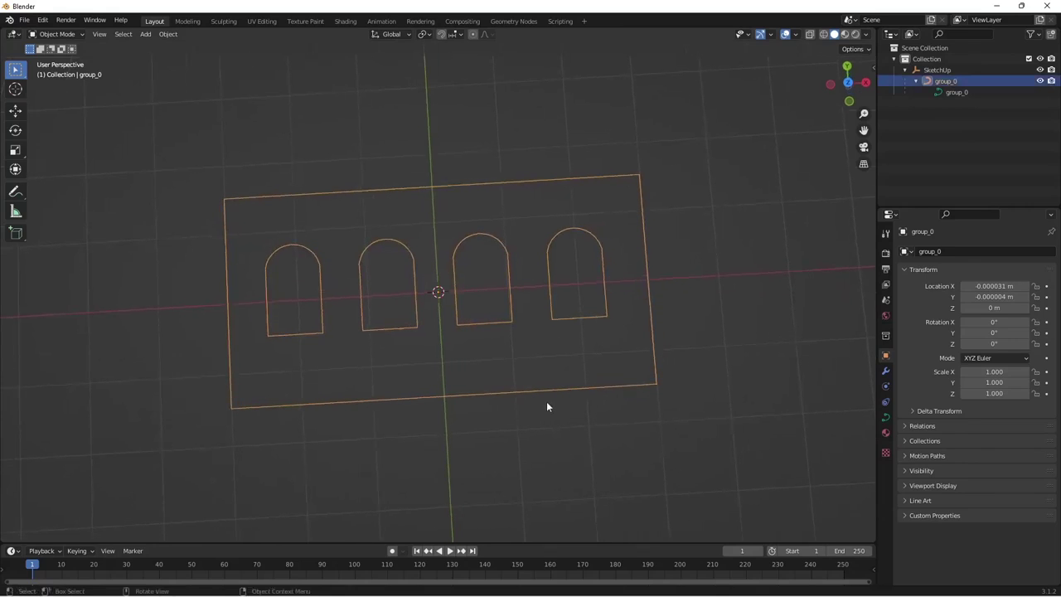
middle_drag(596, 407, 593, 354)
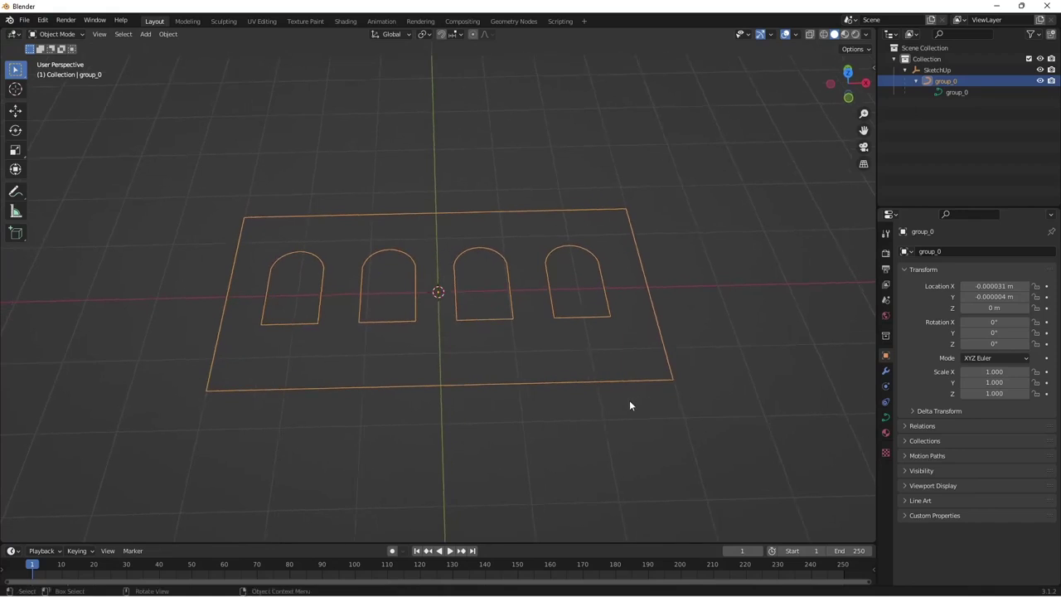
right_click(584, 318)
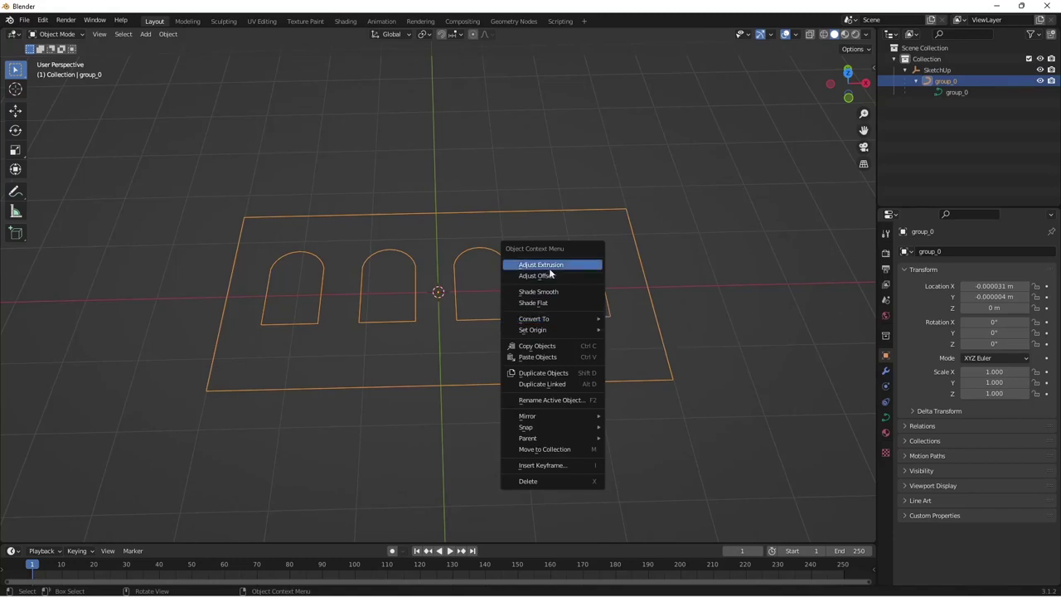
click(557, 347)
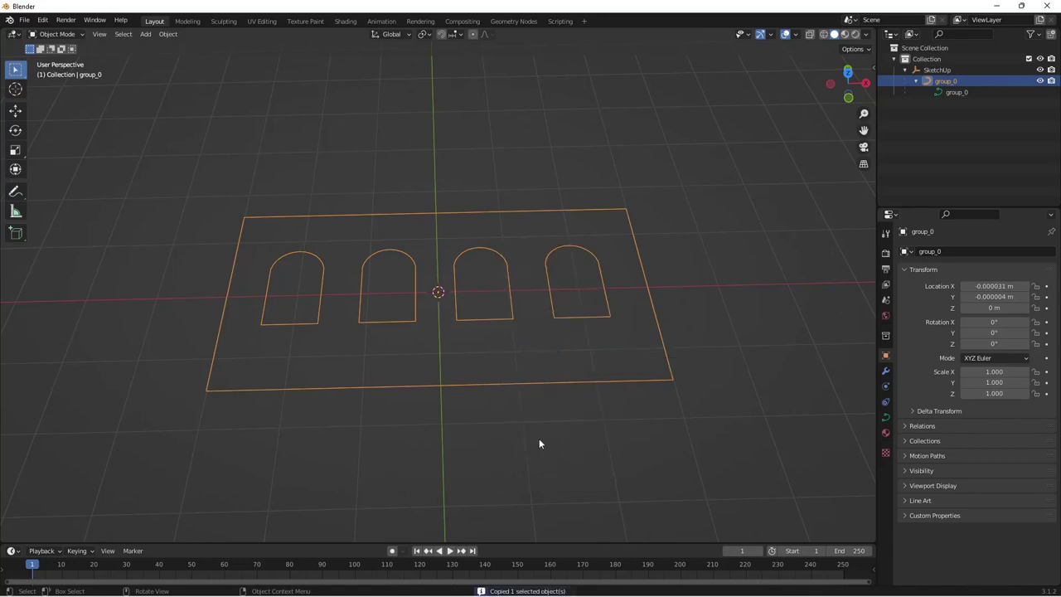